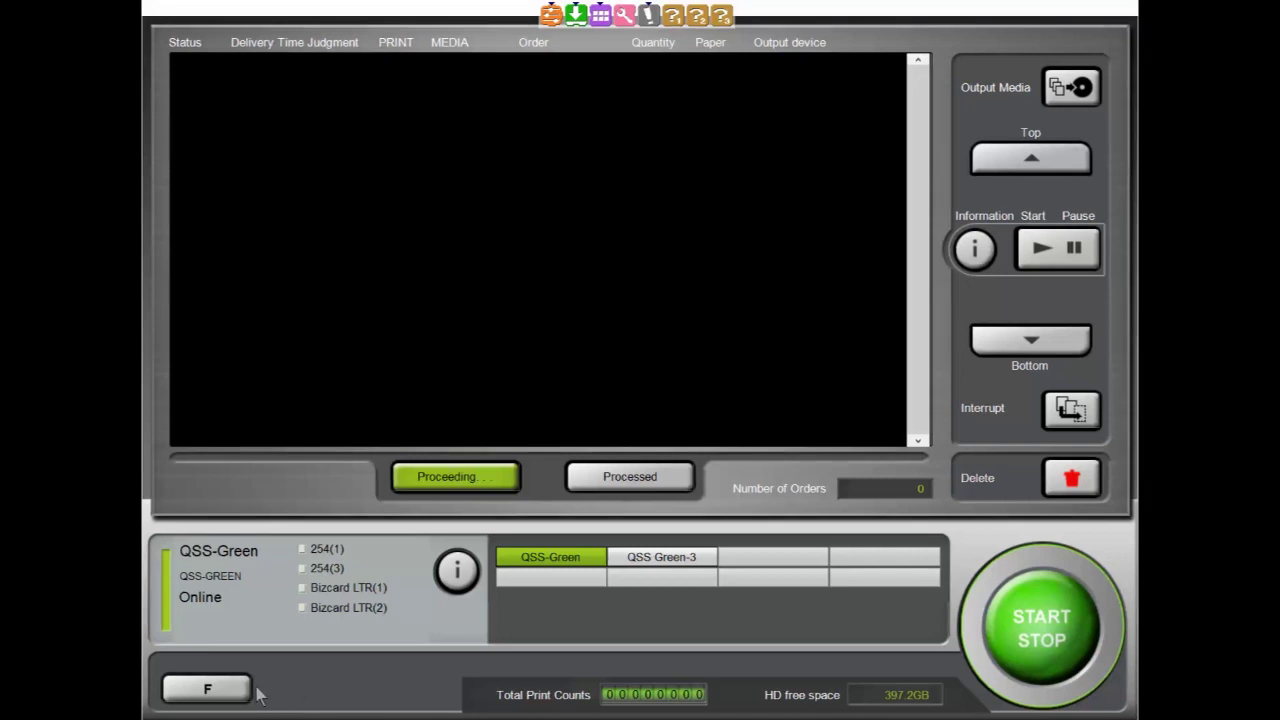
Launch Multi Purpose Format Creation Software from Tool settings and highlight Price sheet print format.
click(243, 694)
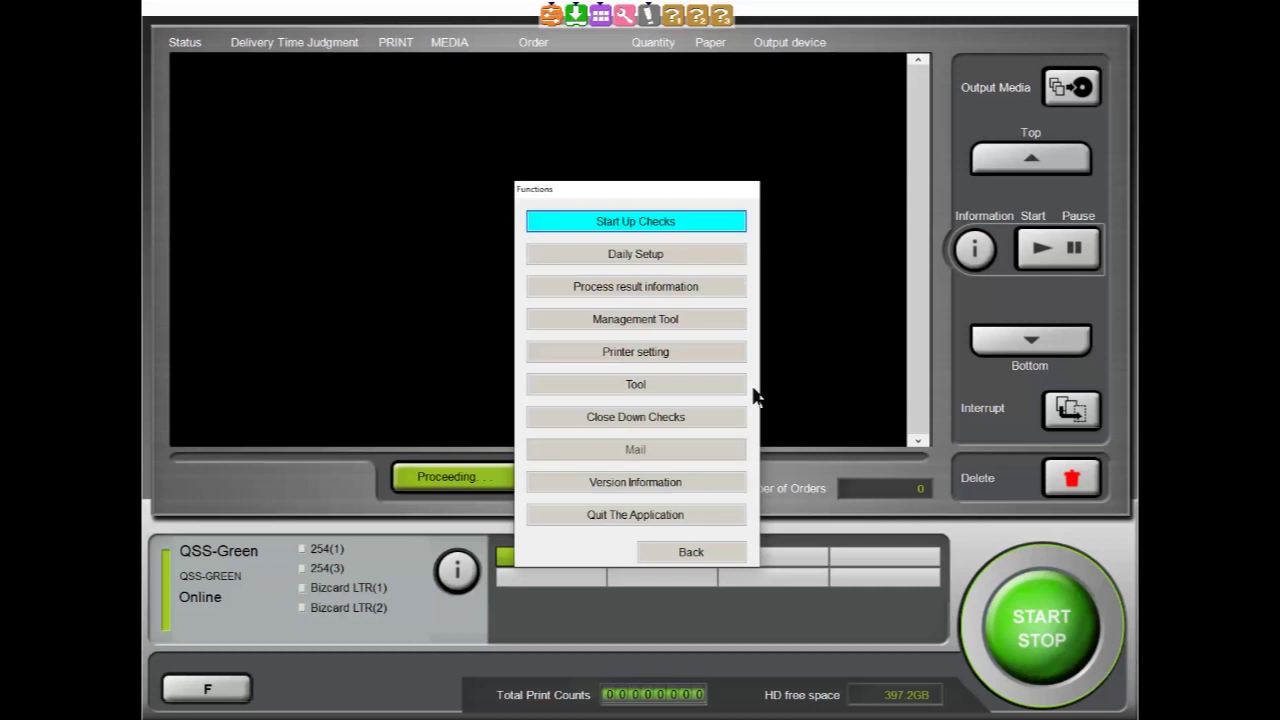
key(Down)
key(Down)
key(Down)
key(Down)
key(Down)
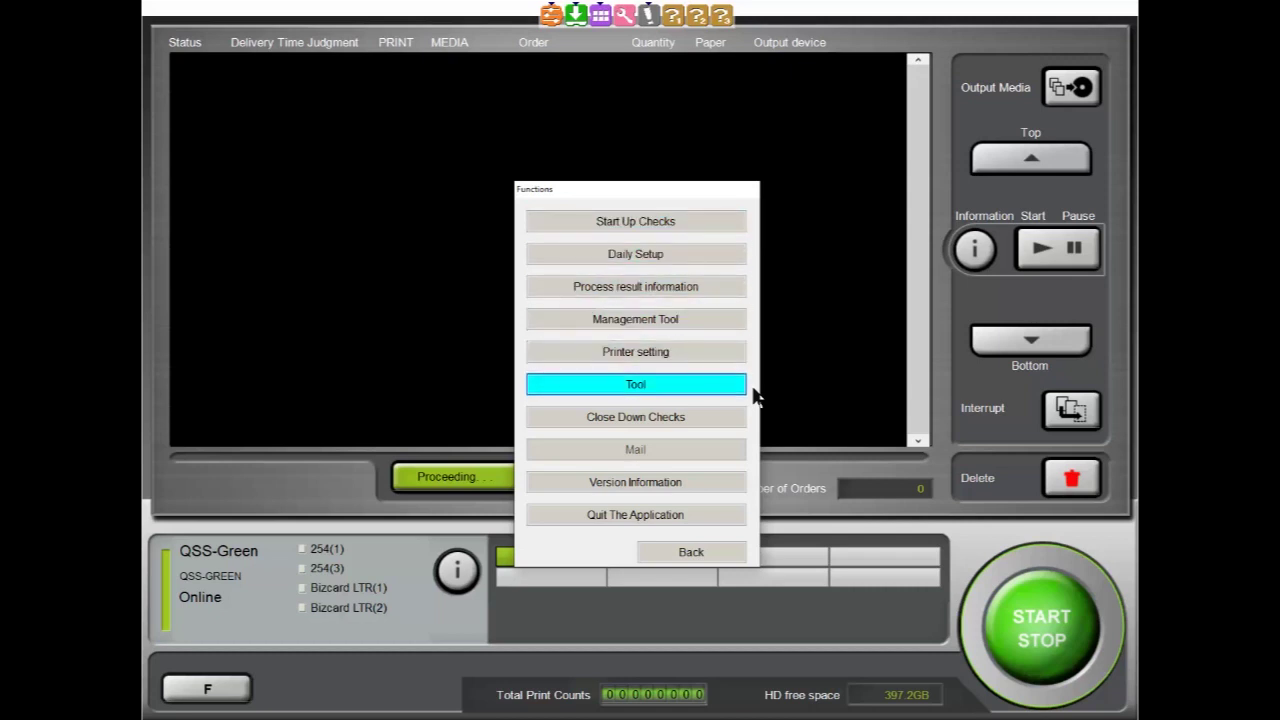
click(731, 387)
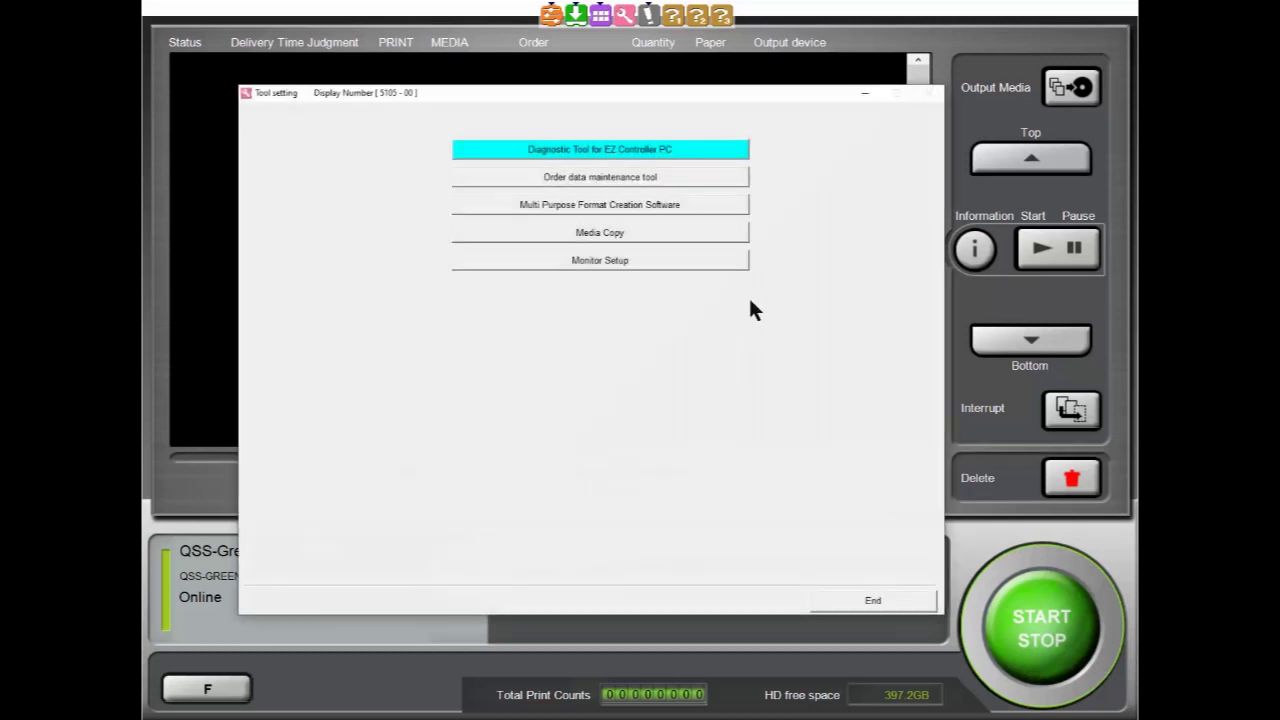
key(Down)
key(Down)
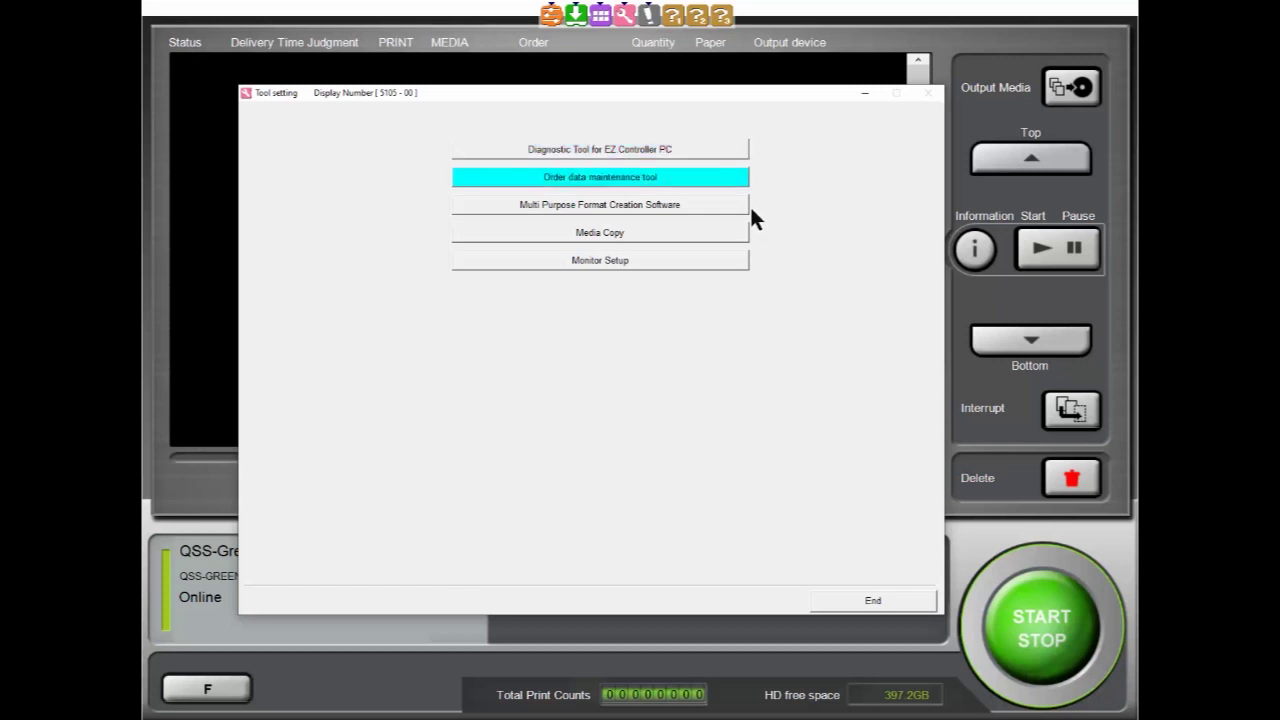
click(728, 206)
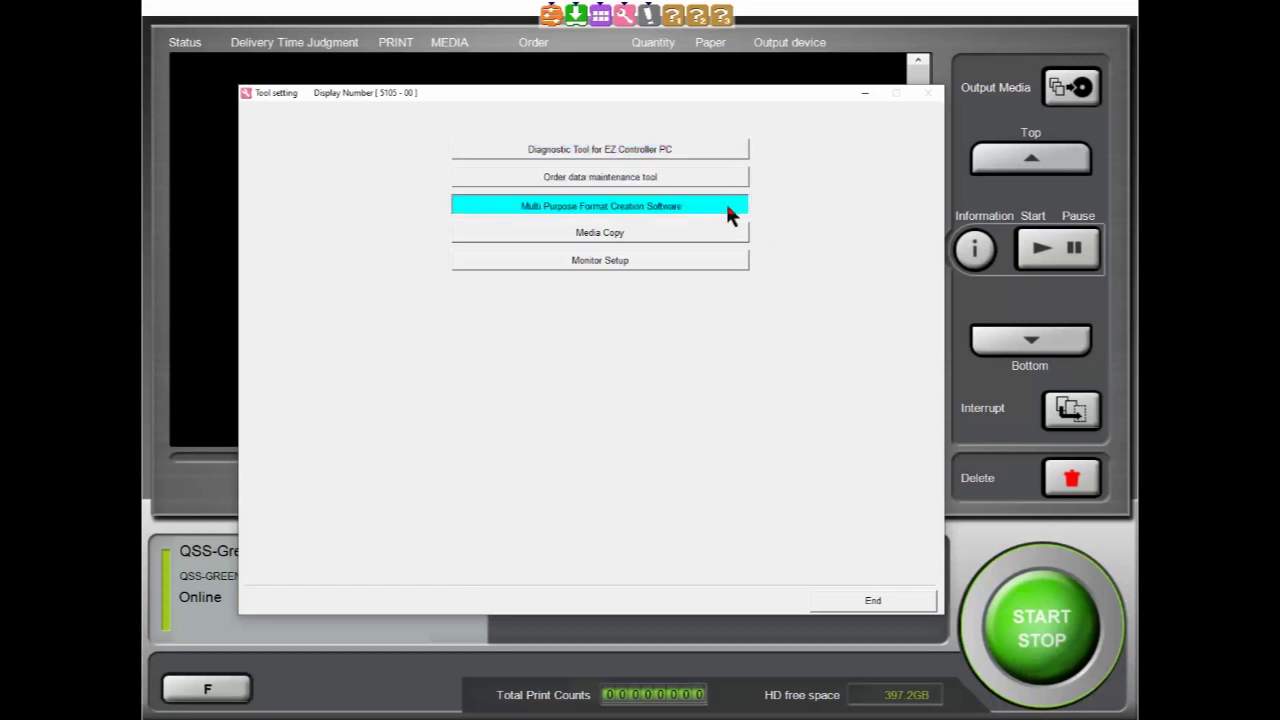
drag(433, 14, 705, 113)
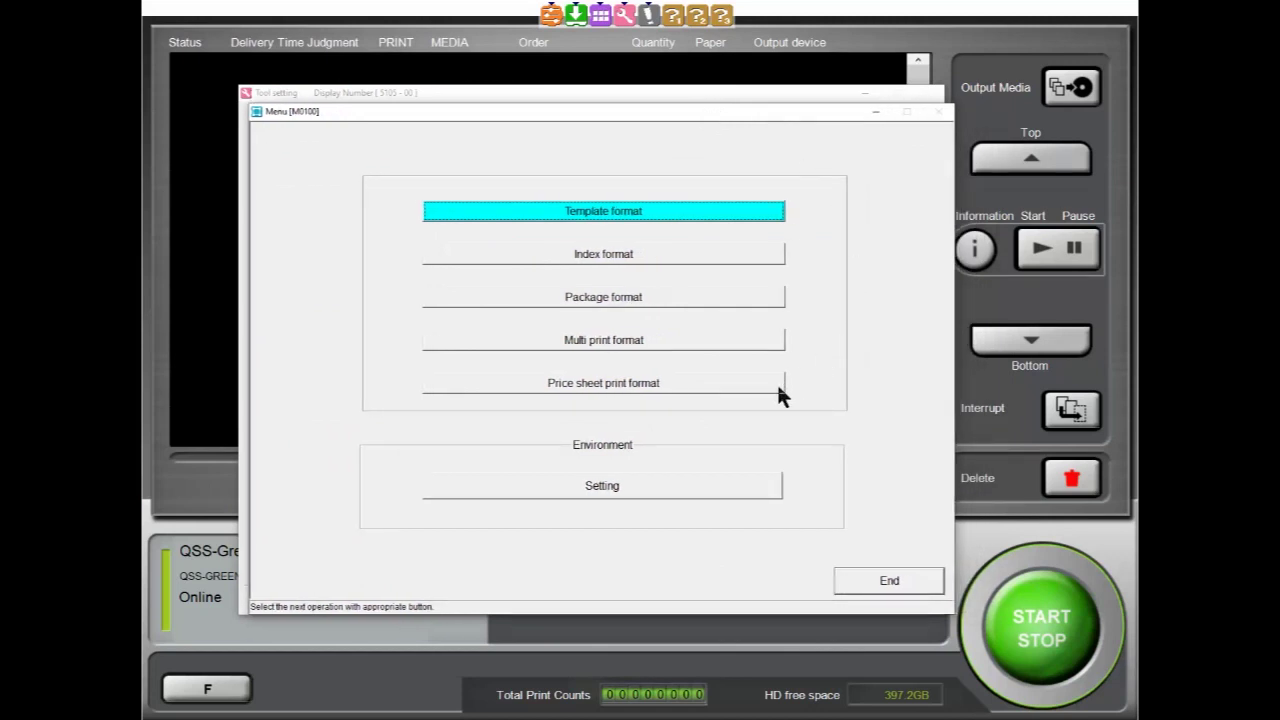
key(Down)
key(Down)
key(Down)
key(Down)
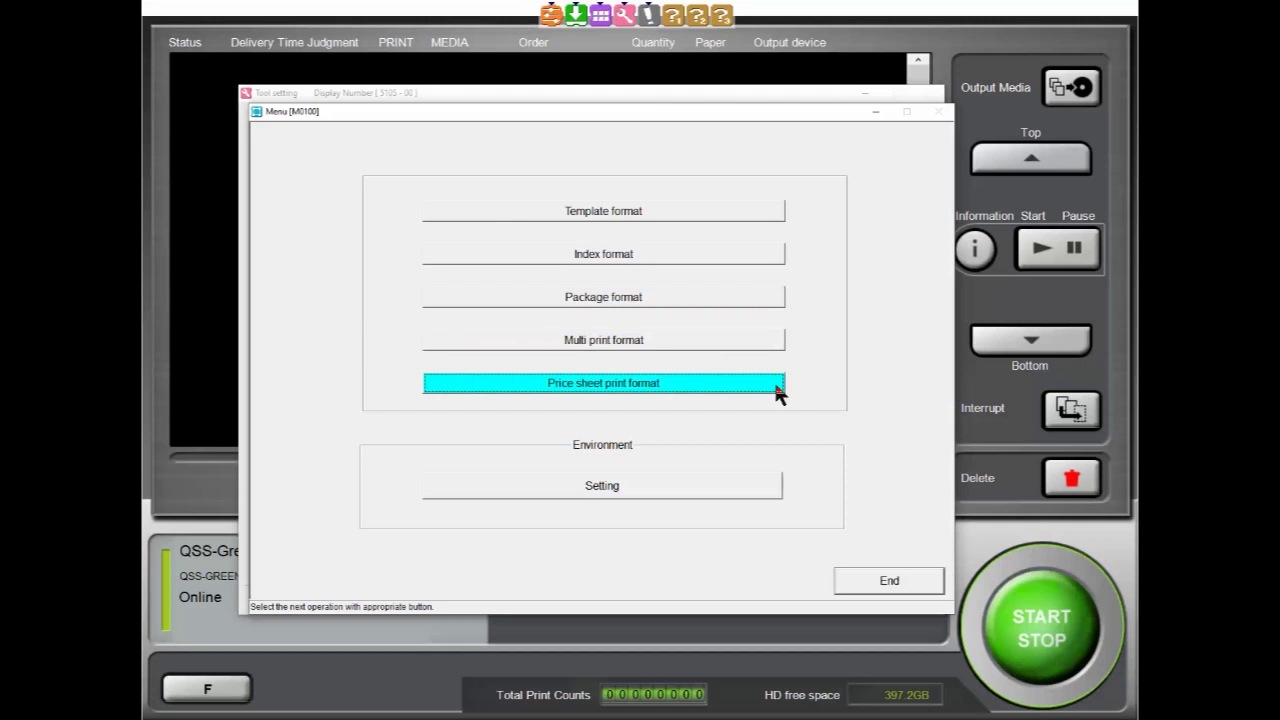
Preview Custom Pricing, Cal PriceS_89, Pricing Offer1 and PB Offer-2, then begin a new price sheet.
click(777, 386)
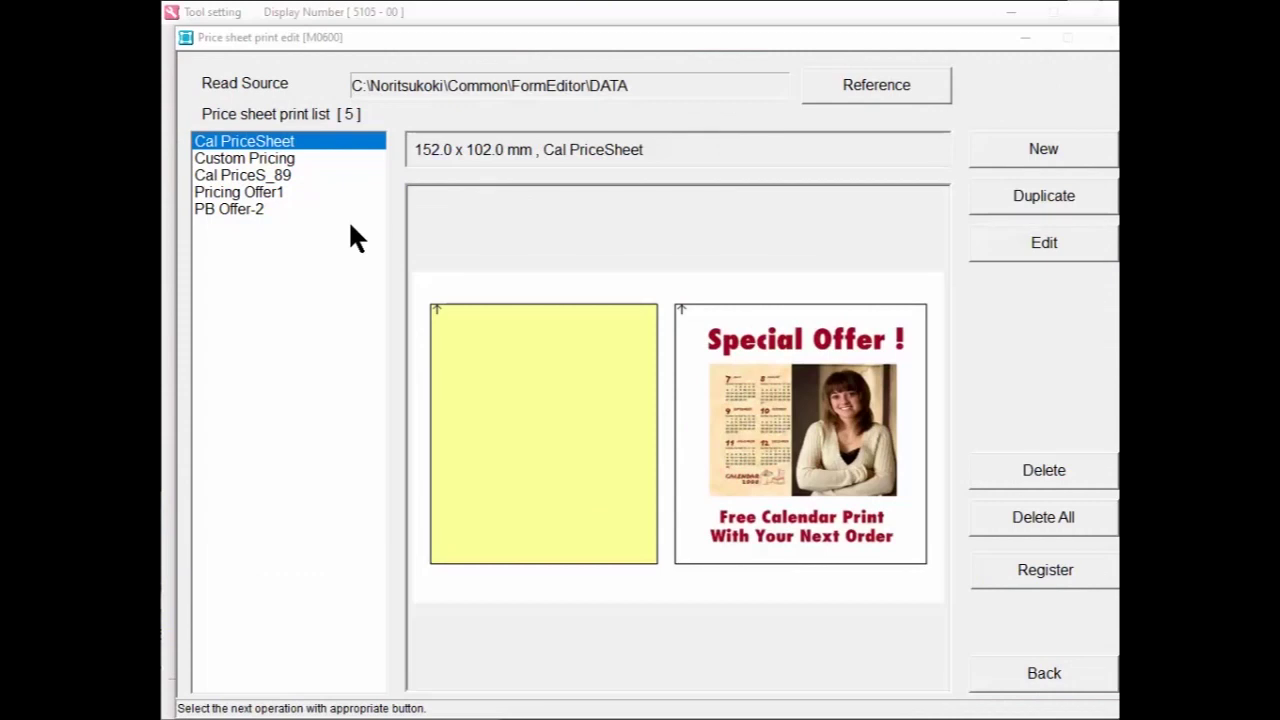
click(320, 158)
click(320, 176)
click(322, 194)
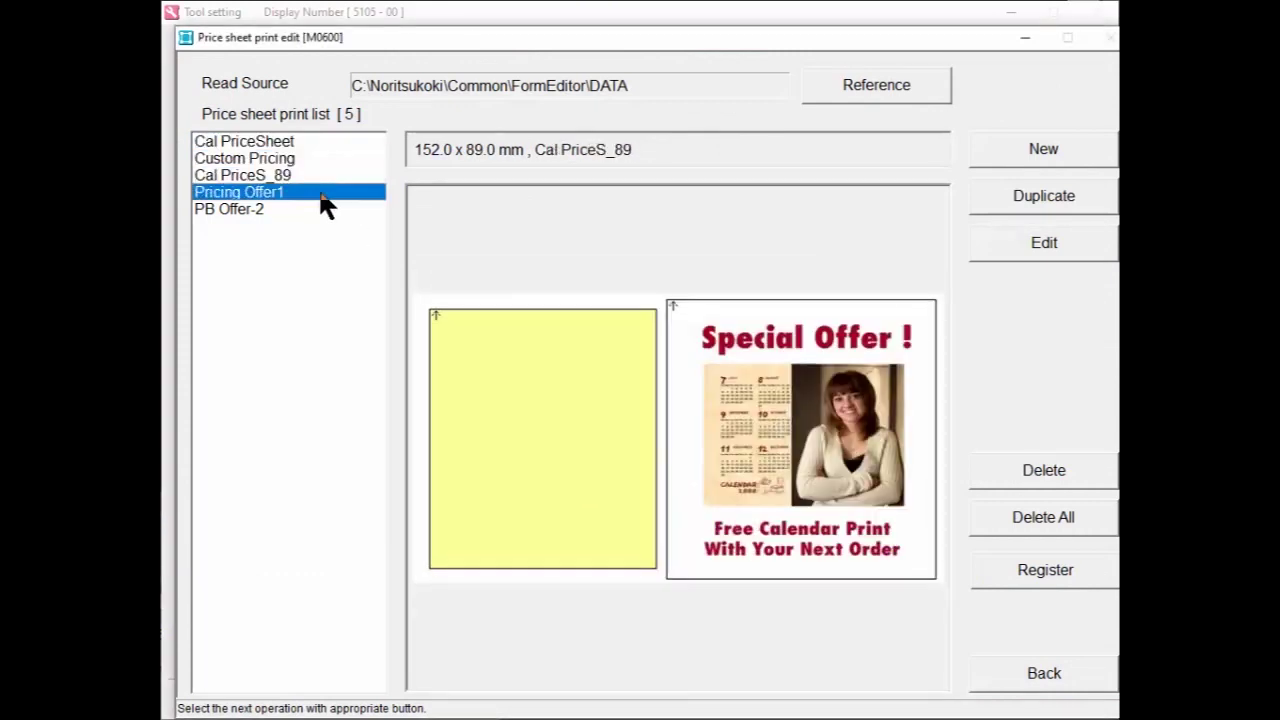
click(325, 210)
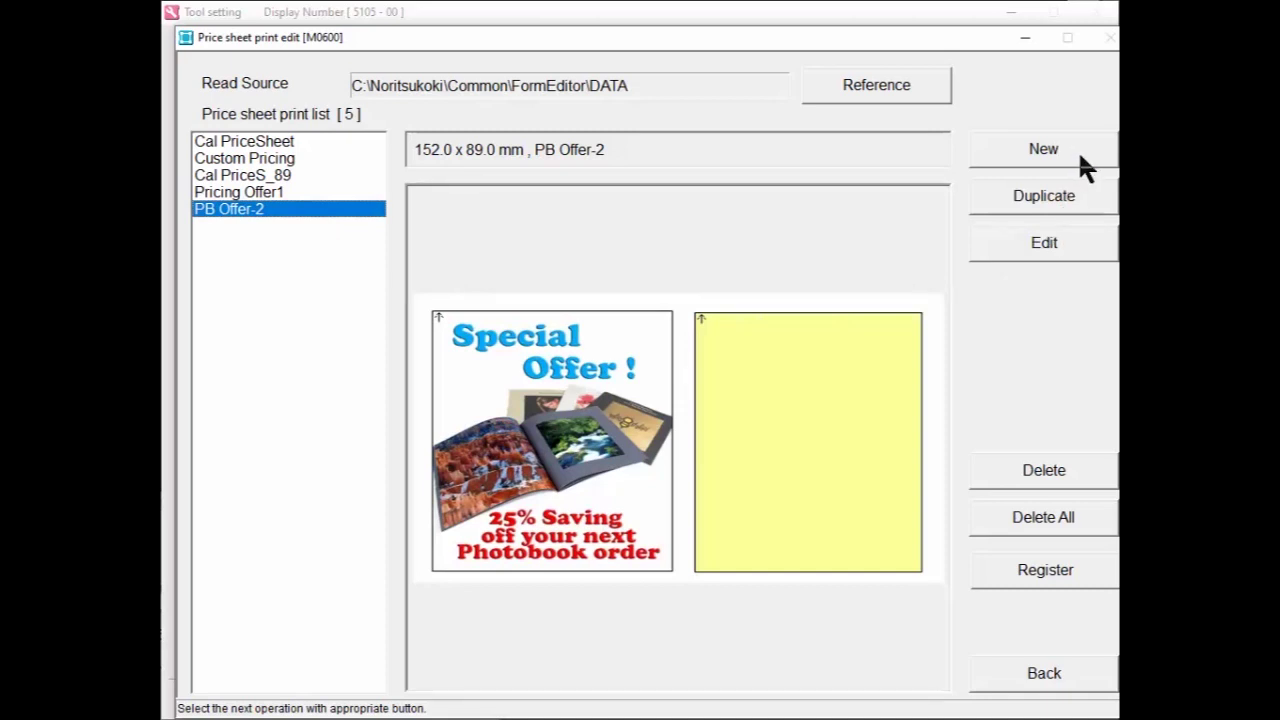
click(1011, 162)
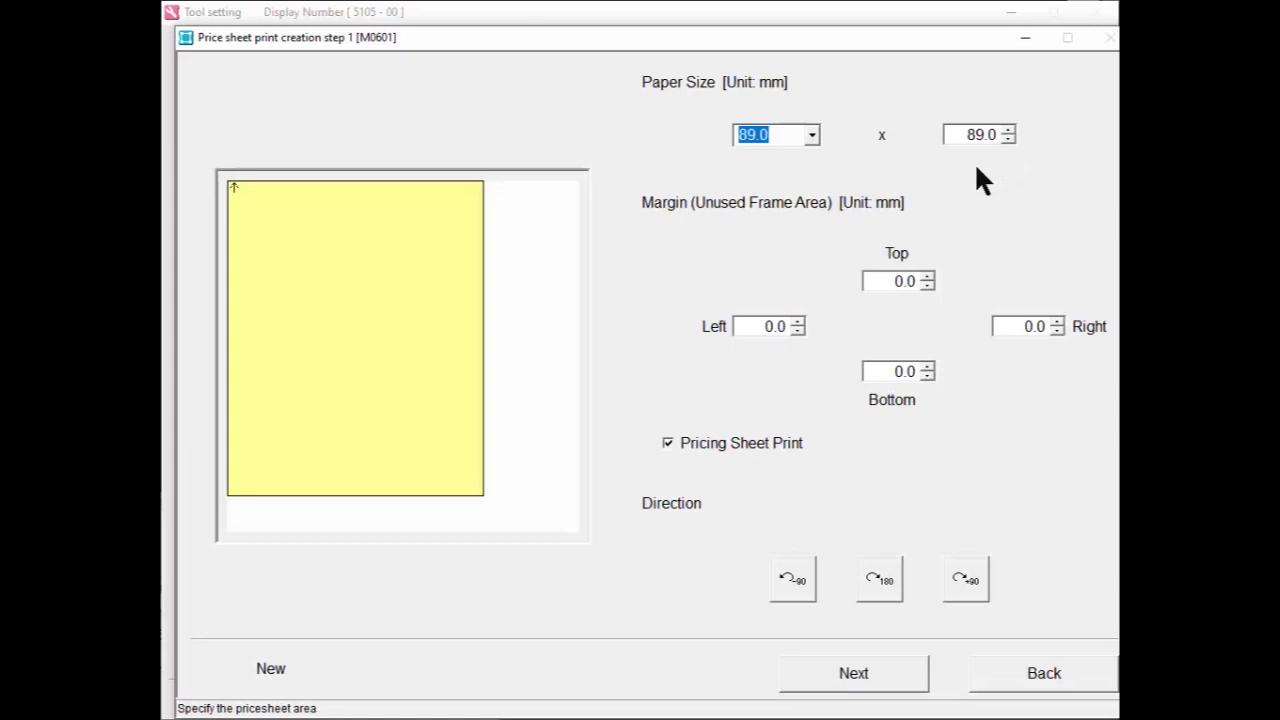
Choose 152.0 mm paper width, giving a 152.0 x 89.0 mm sheet with zero margins.
click(812, 135)
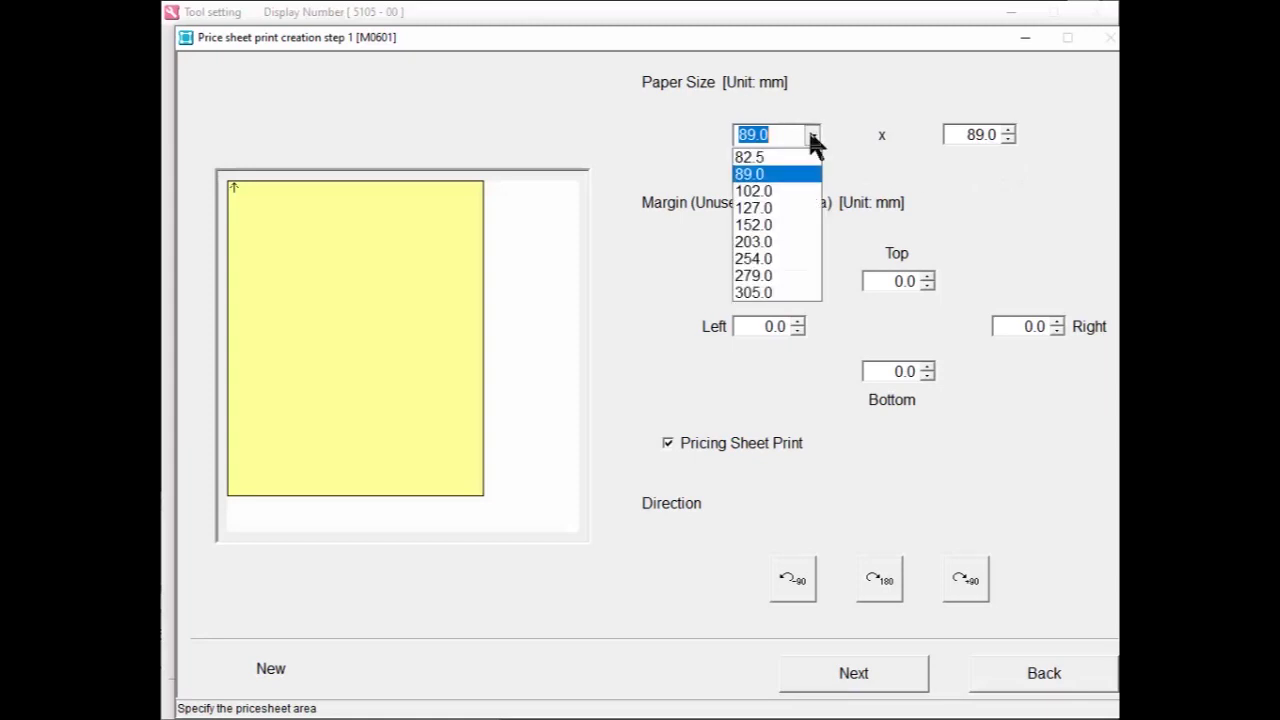
click(787, 226)
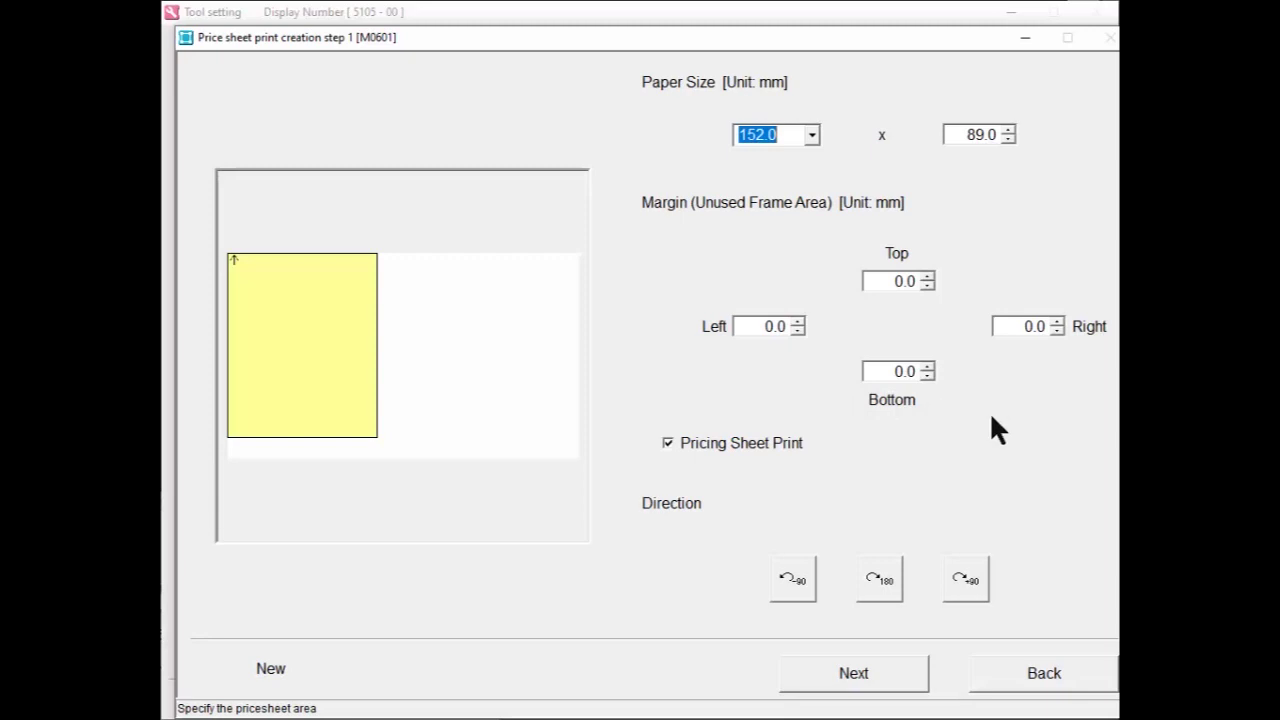
Move the 65.0 x 80.0 mm frame 1 to X 2.8, Y 5.3 mm.
click(853, 673)
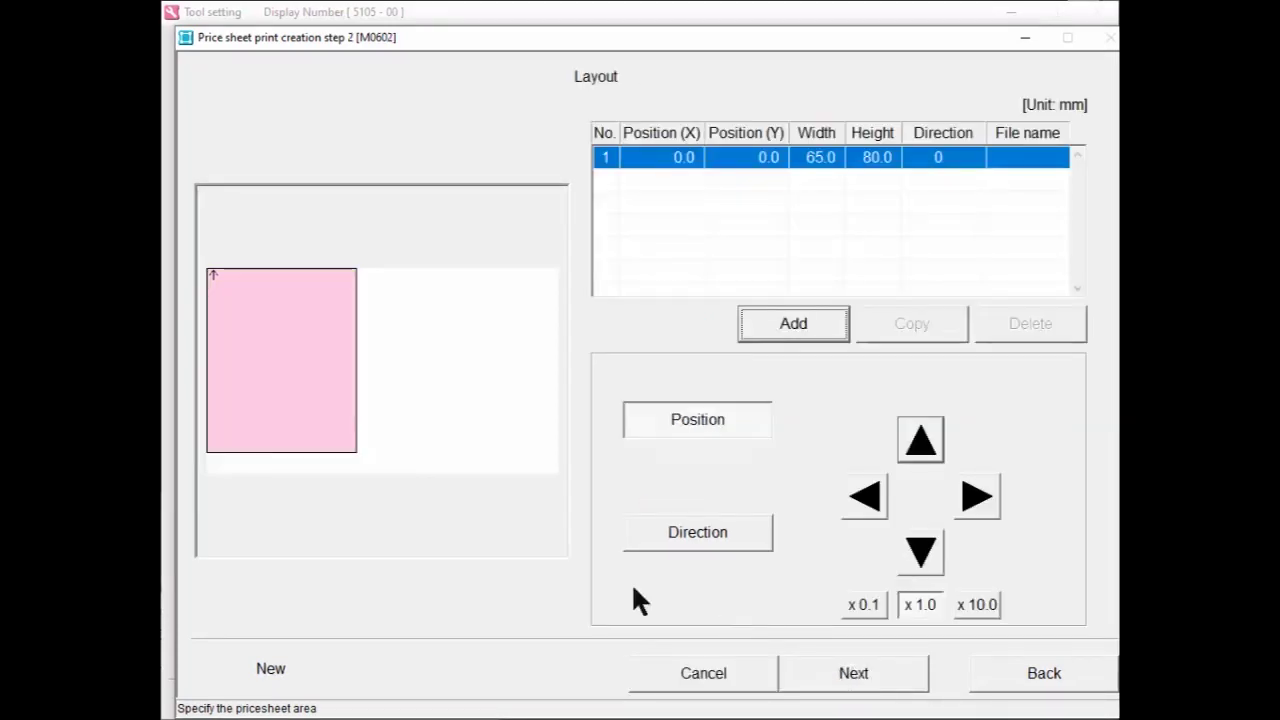
drag(282, 328, 289, 341)
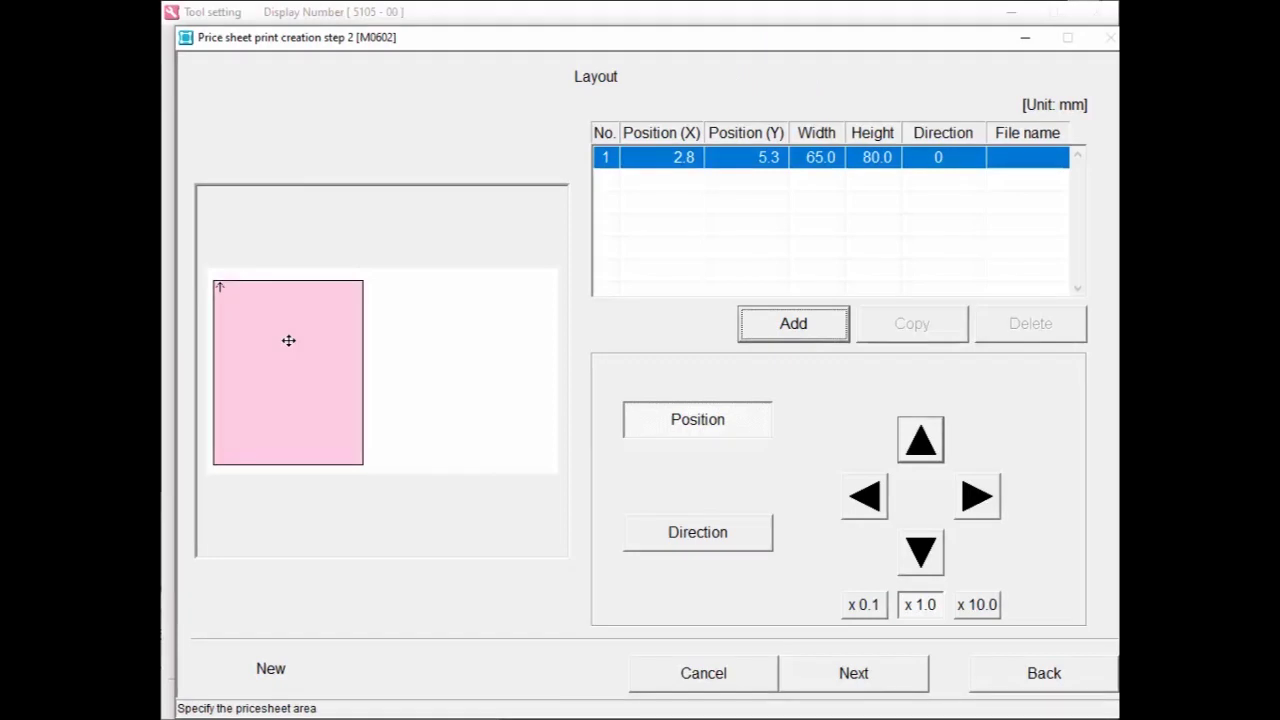
Add frame 2 sized 80 x 80 mm and position it at X 69.3, Y 5.1.
click(772, 325)
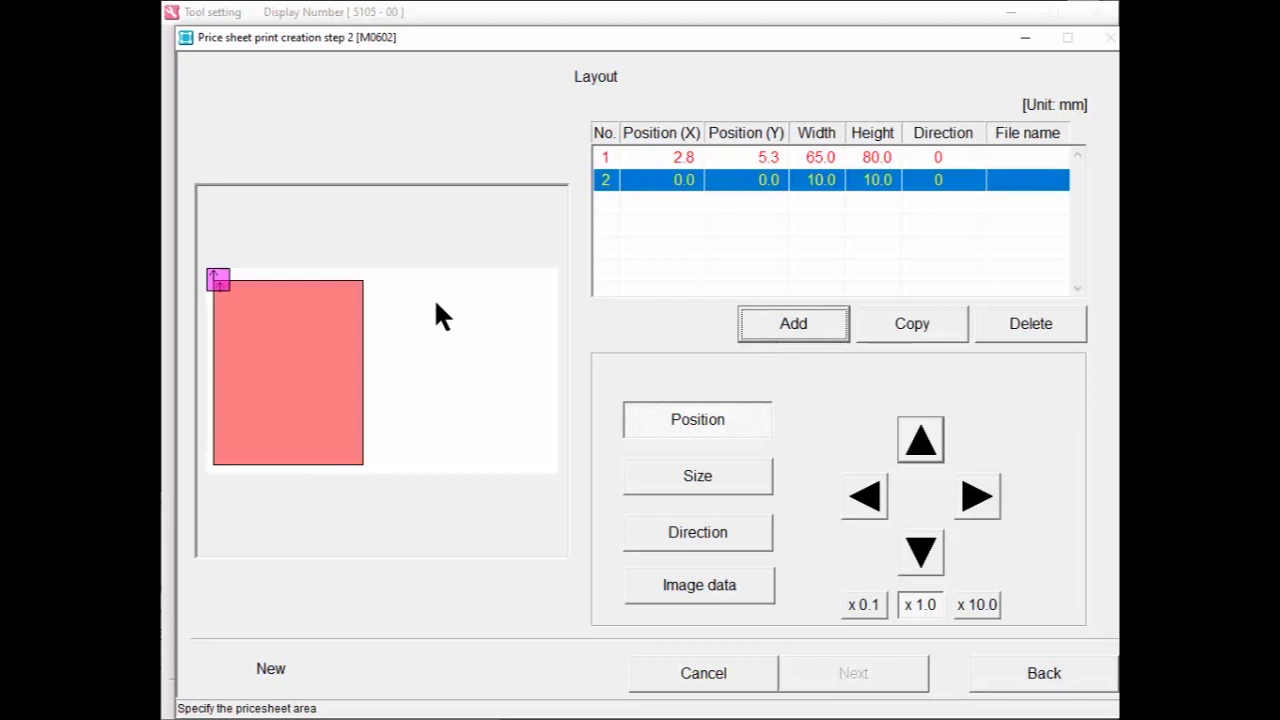
drag(219, 281, 386, 292)
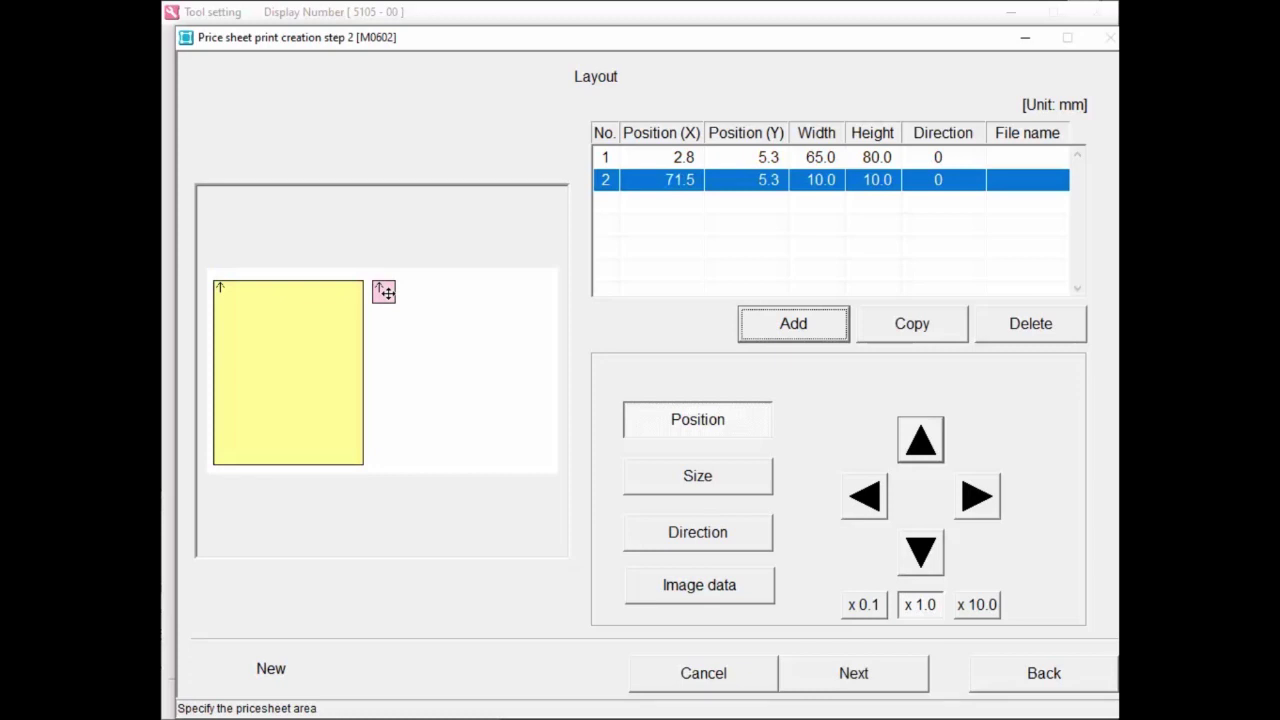
double_click(818, 182)
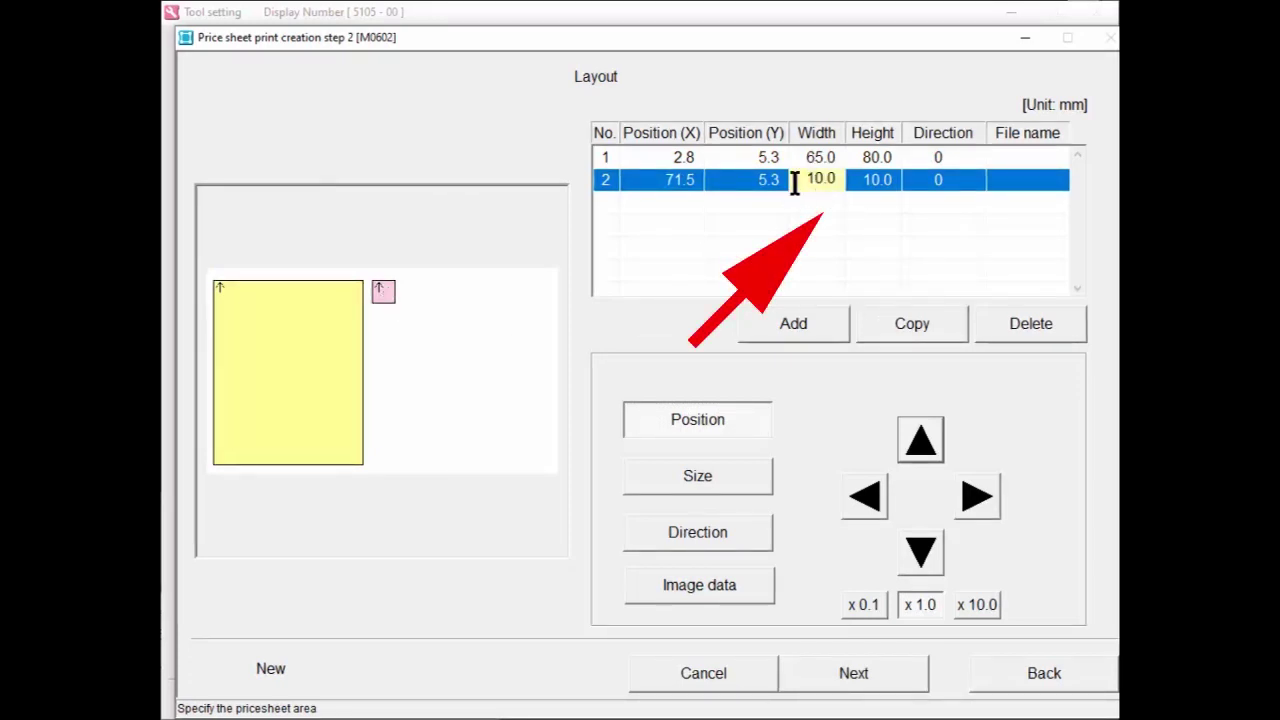
drag(798, 182, 929, 200)
text(80)
double_click(869, 177)
drag(869, 177, 900, 179)
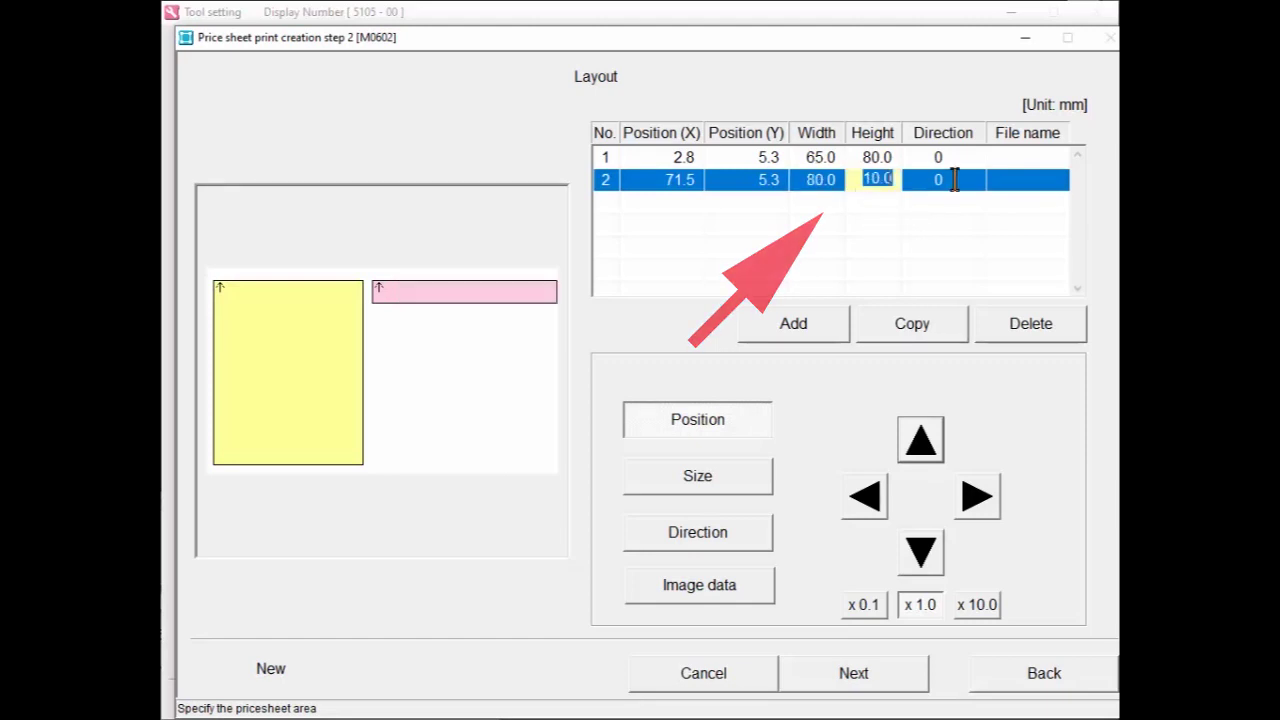
text(80)
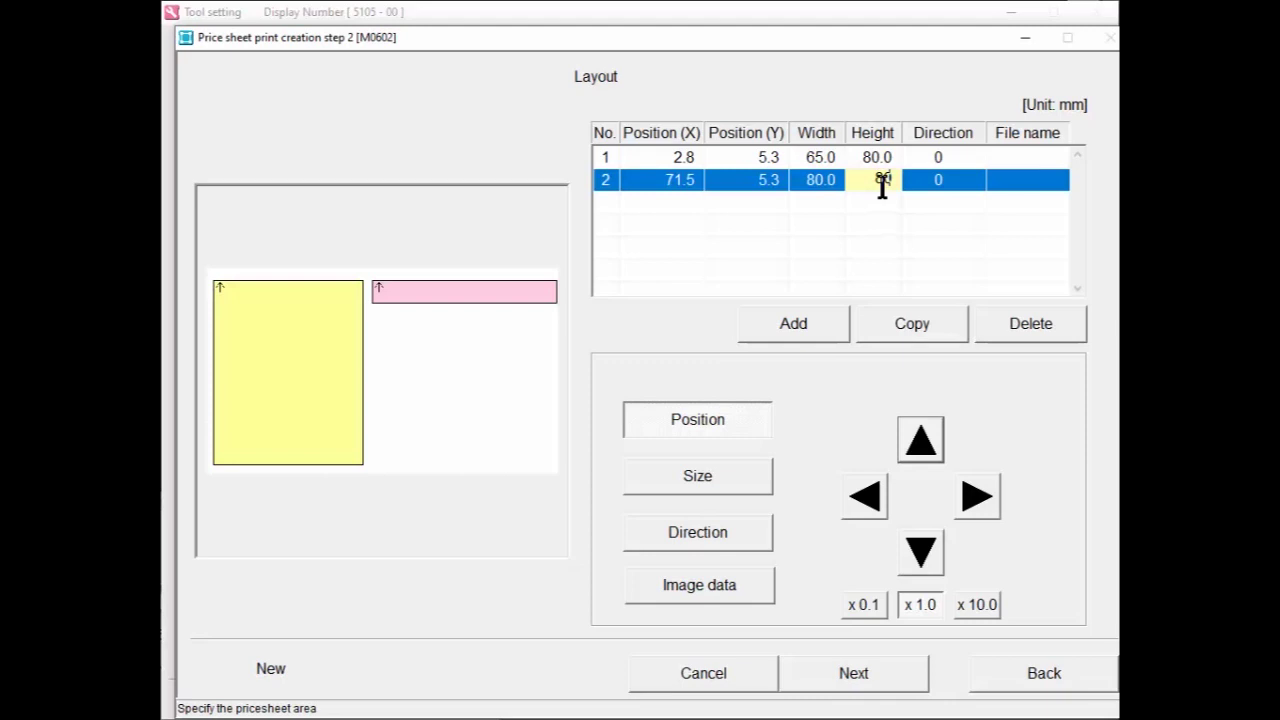
key(Return)
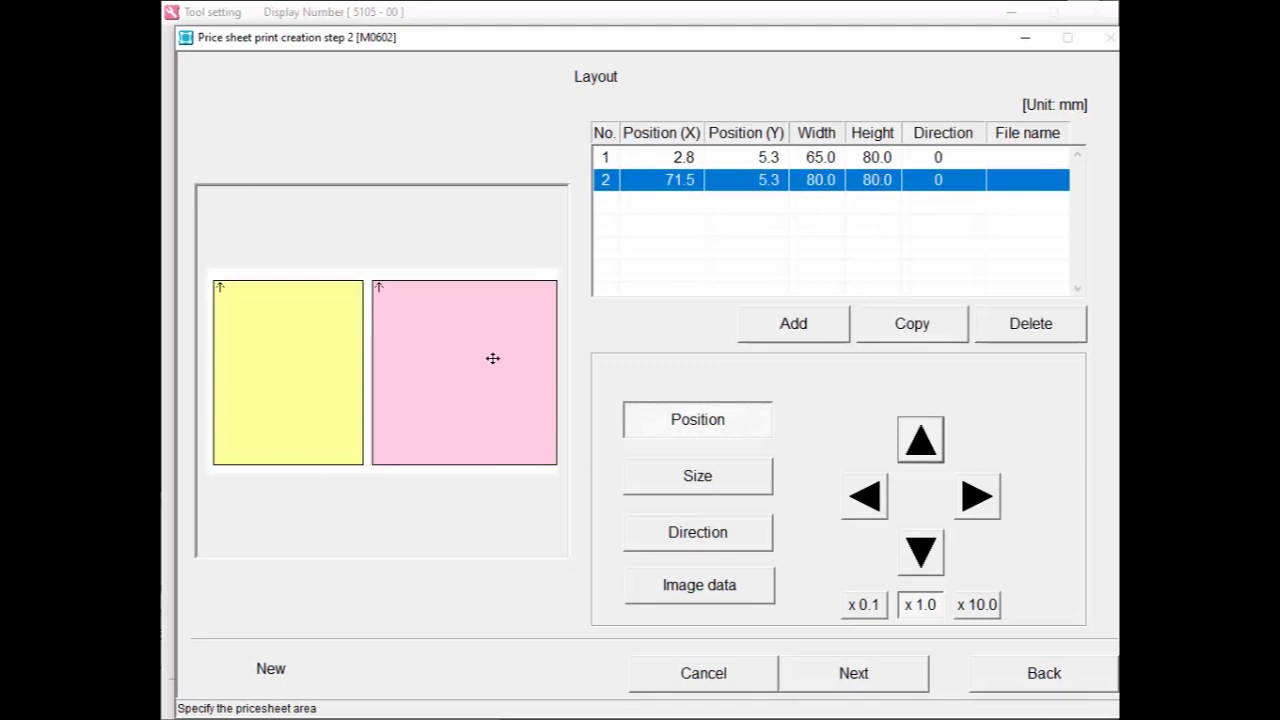
drag(493, 358, 488, 357)
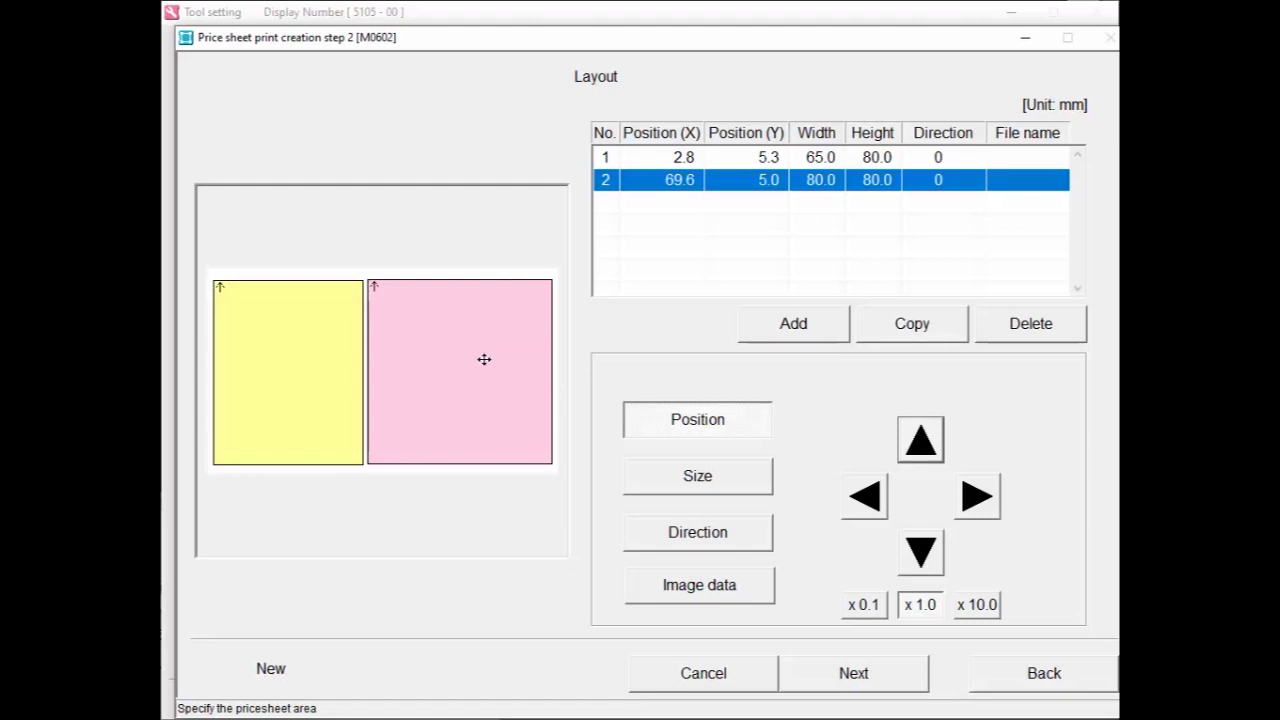
drag(484, 359, 483, 360)
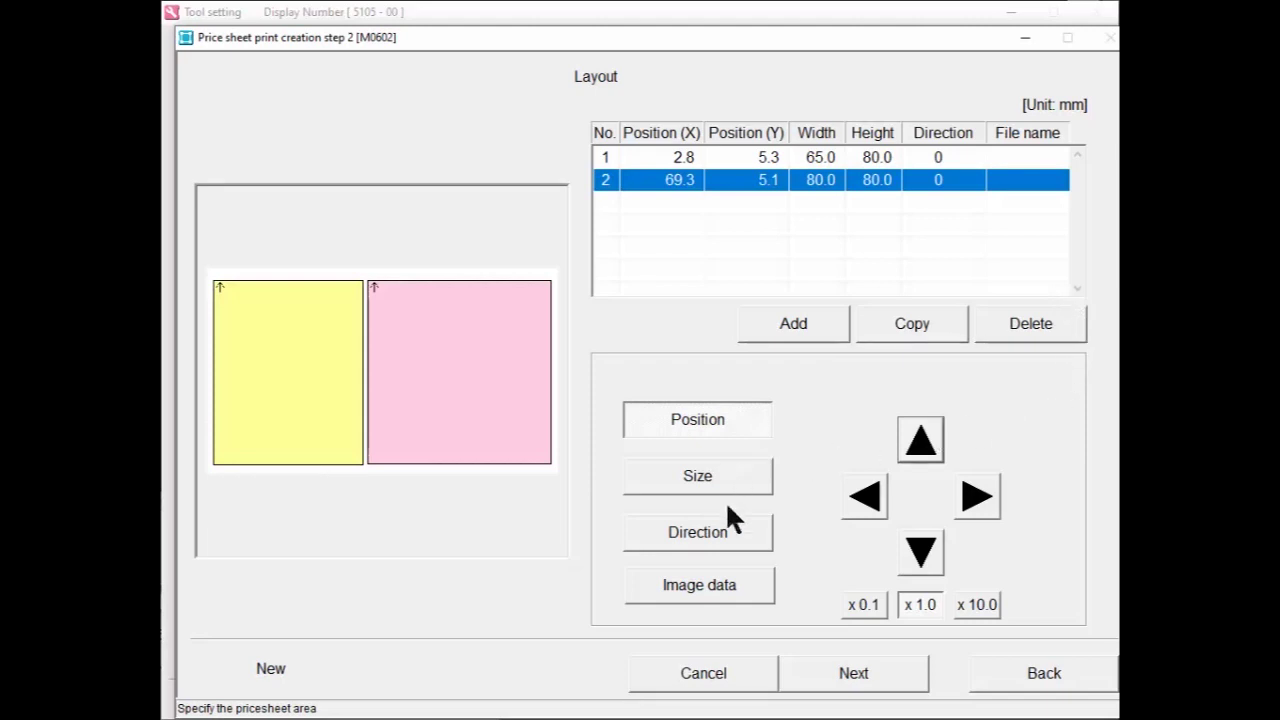
Load the Photobook Coupon.bmp image into frame 2.
click(720, 590)
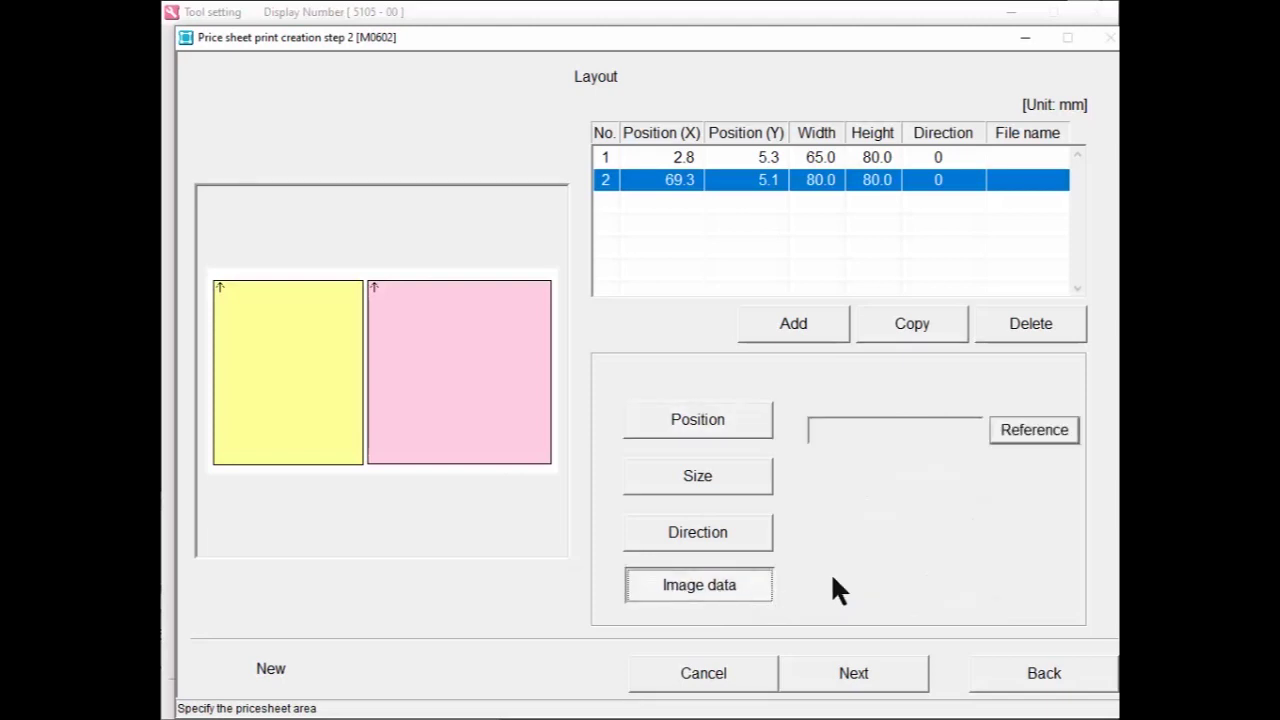
click(1052, 434)
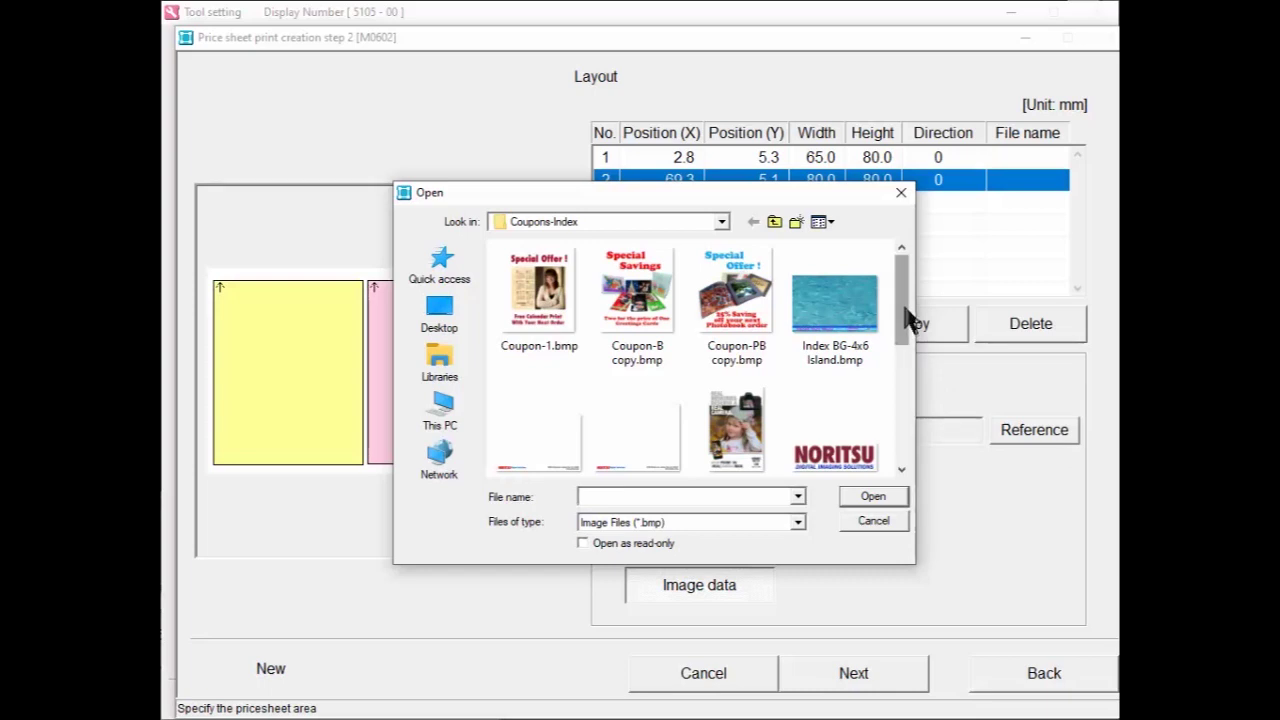
drag(902, 318, 869, 386)
click(861, 357)
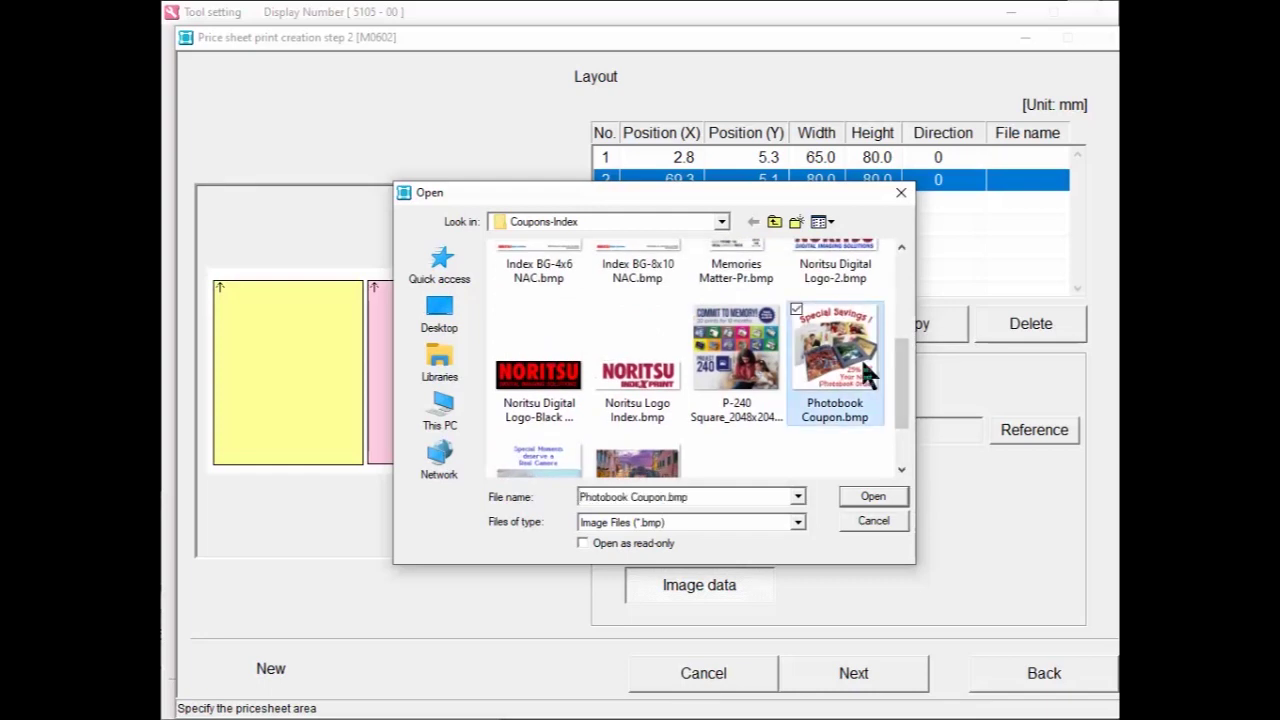
click(870, 494)
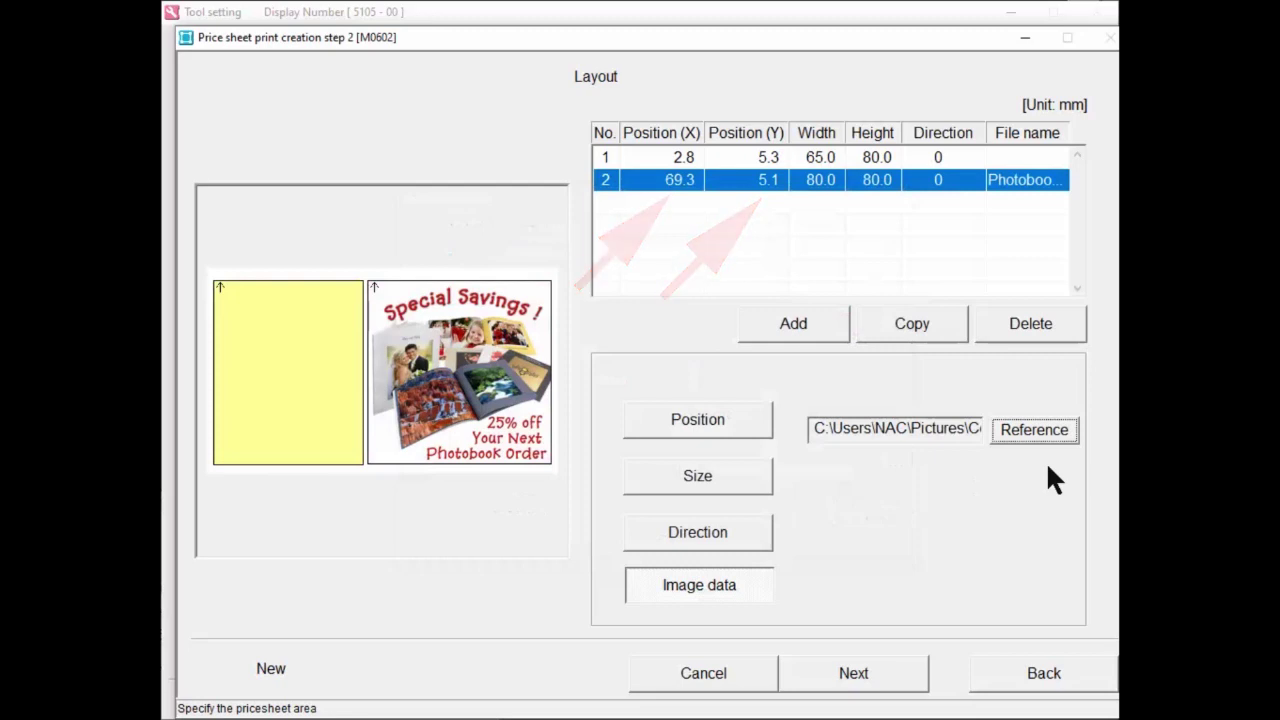
Enter 'Photobook 2' as the title and complete the 152.0 x 89.0 mm price sheet.
click(892, 682)
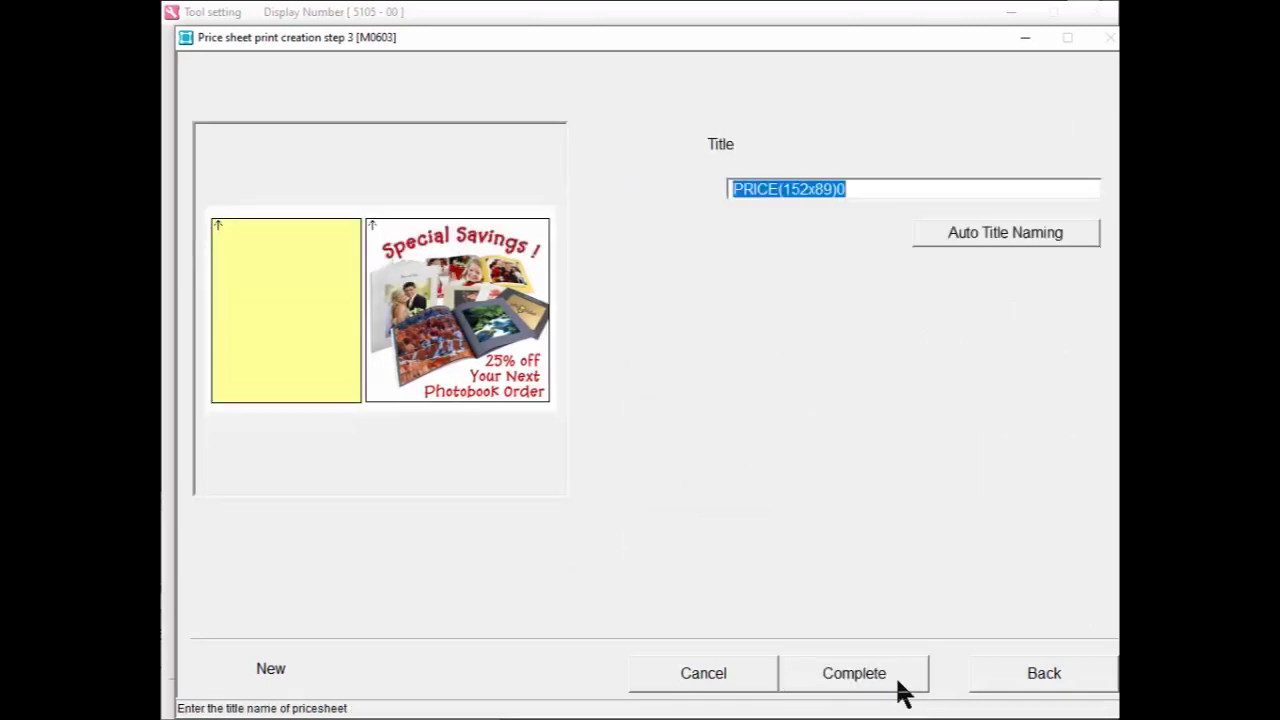
text(Photo)
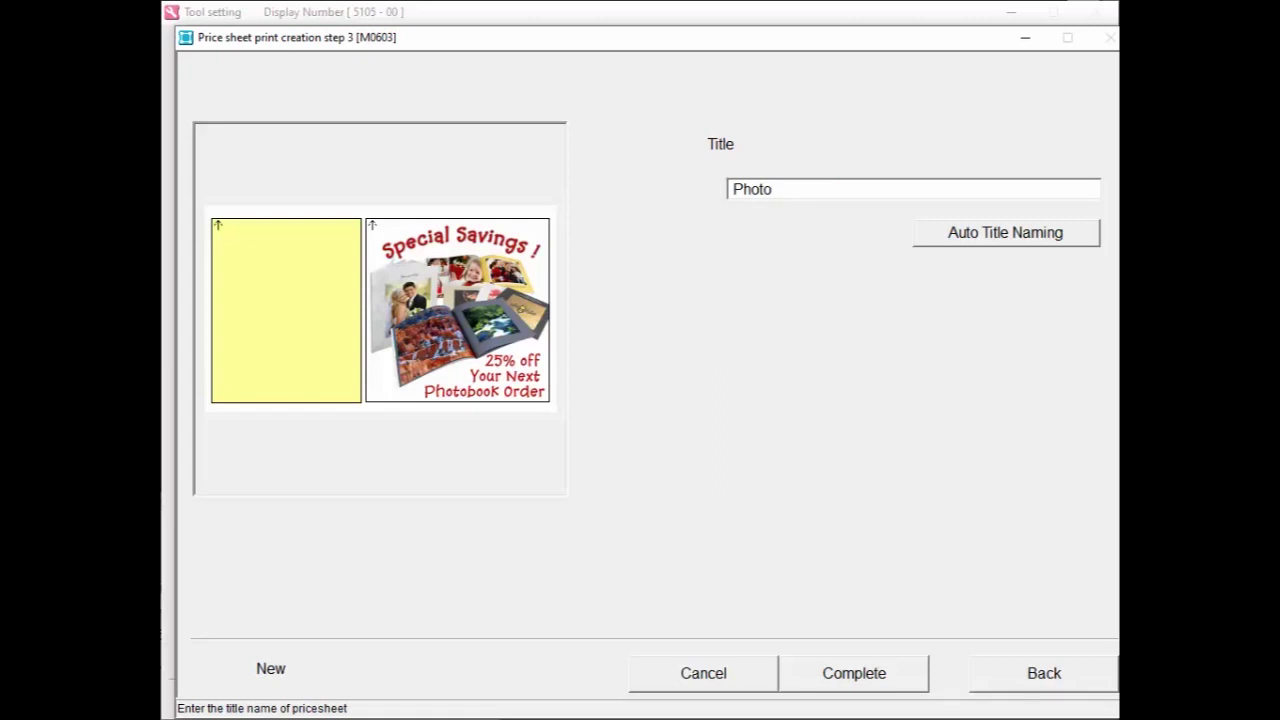
text(book 2)
click(871, 676)
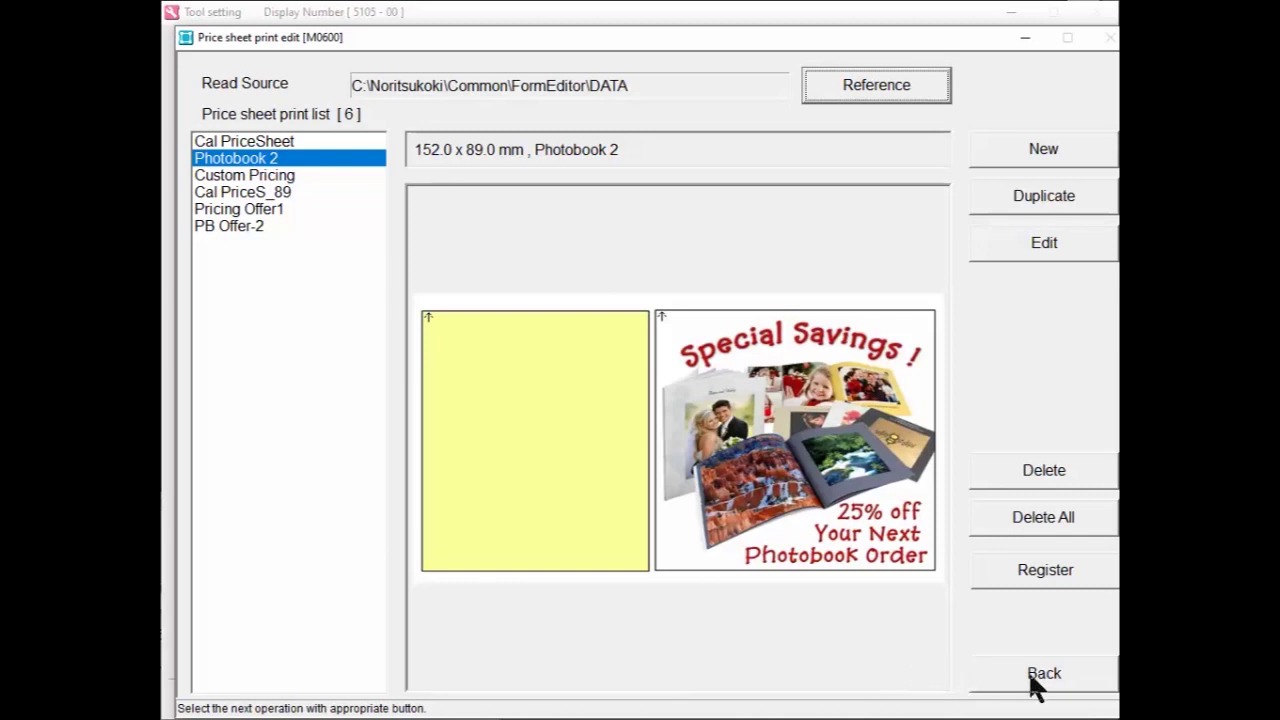
Register Photobook 2 with EZ Controller, confirm both messages, and return to the main screen.
click(1043, 578)
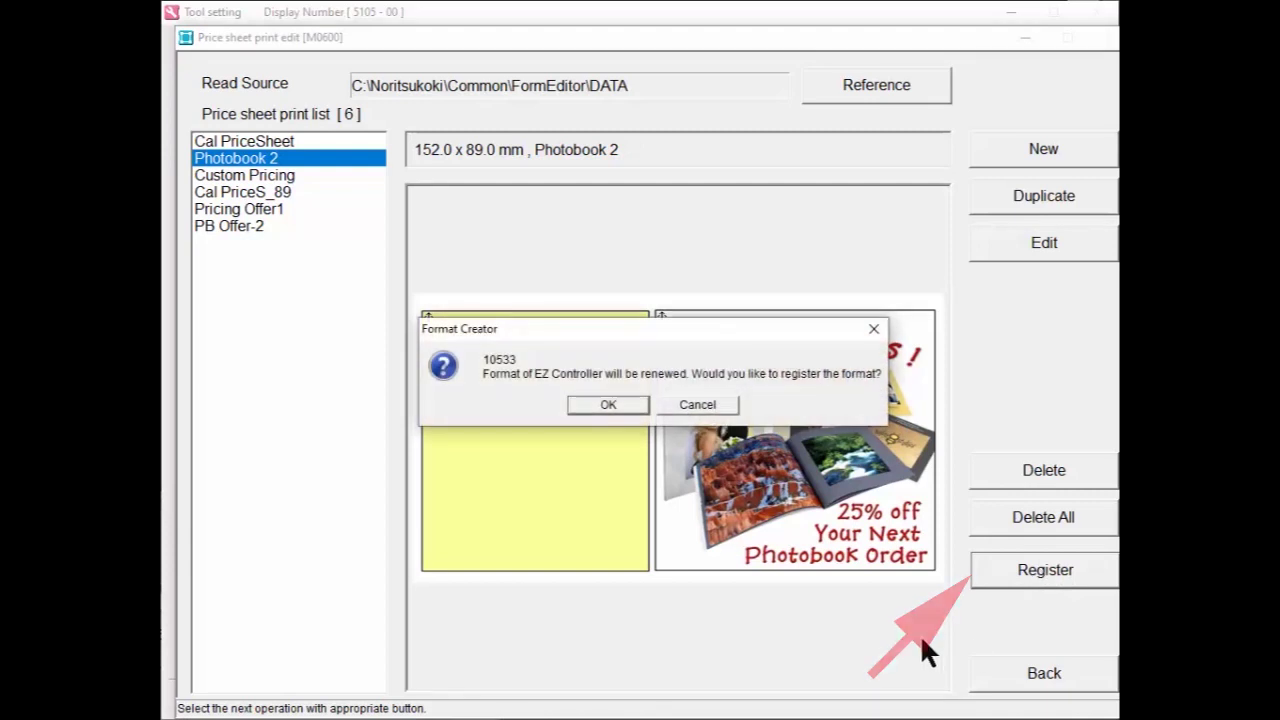
click(635, 402)
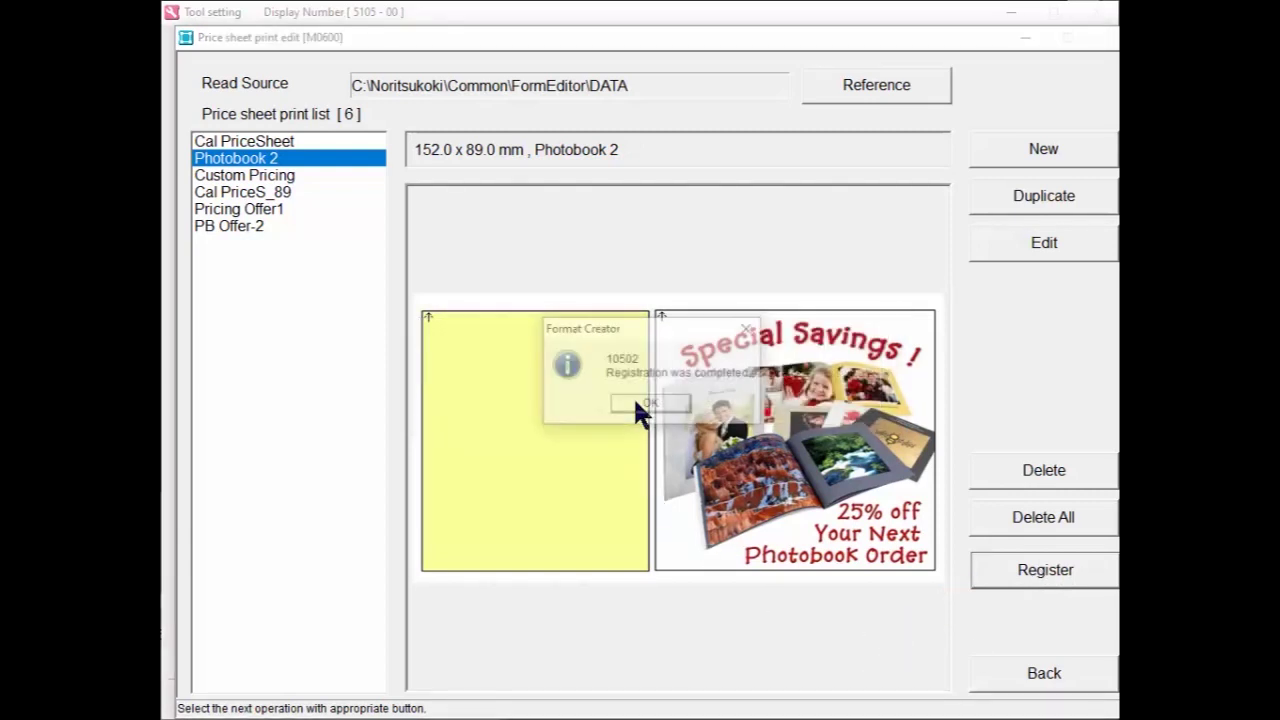
click(637, 404)
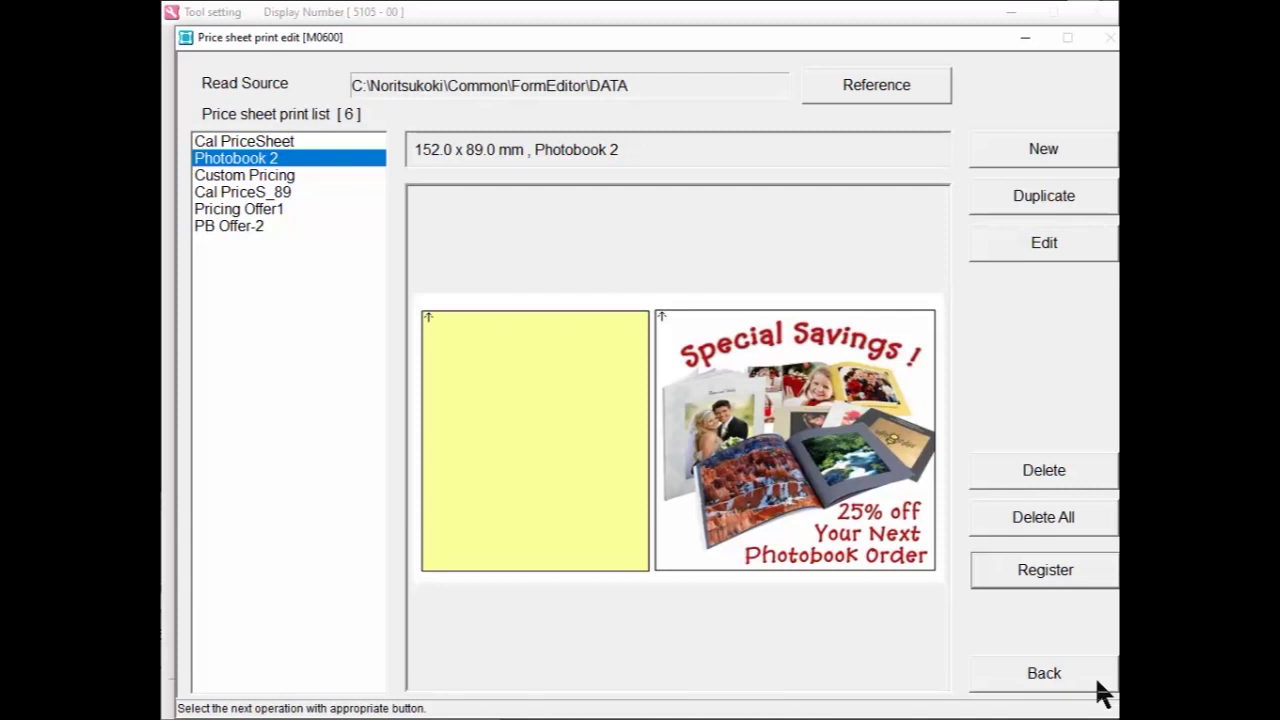
click(1098, 684)
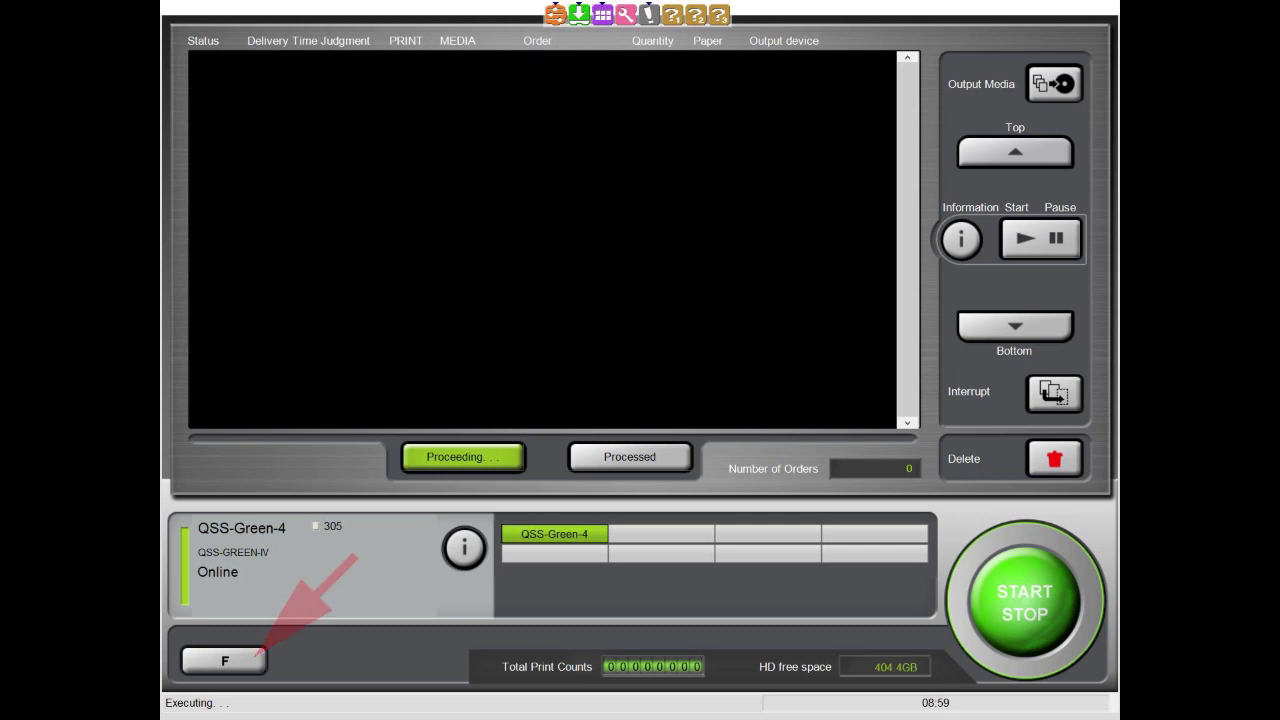
Go through Management Tool and Print Channel to open channel 001, 6x4G Green.
click(258, 655)
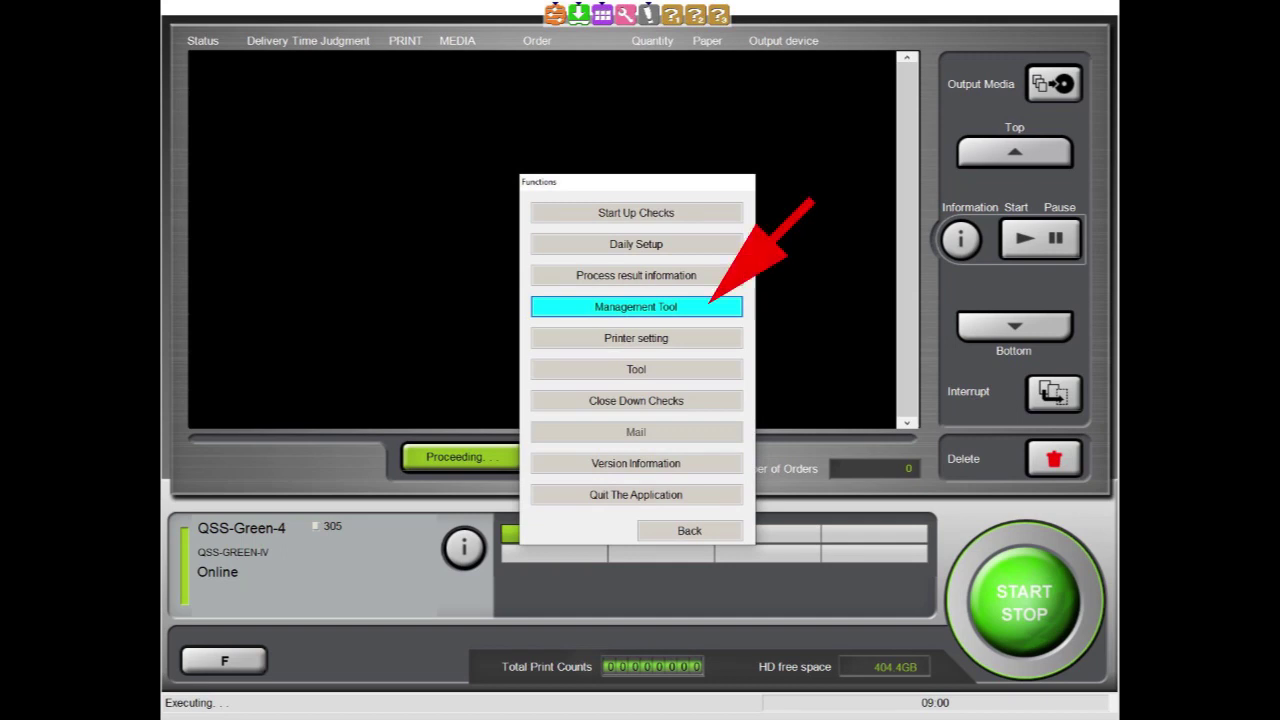
key(Return)
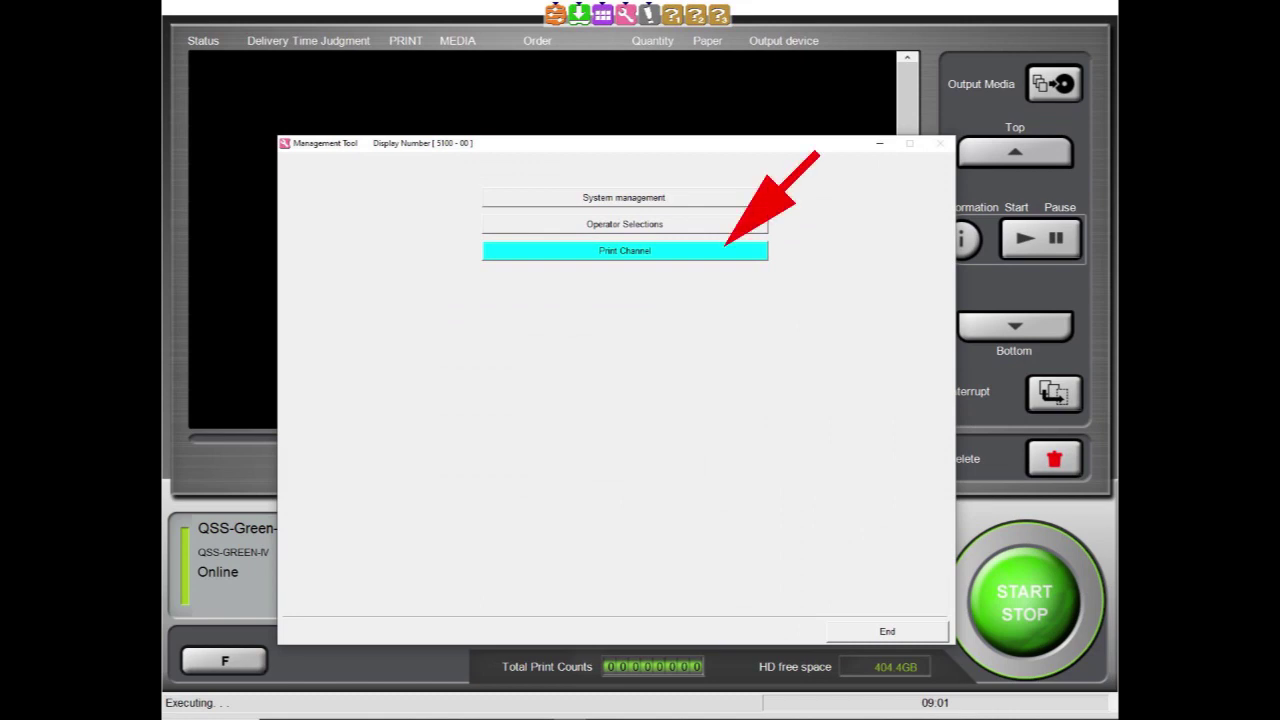
key(Return)
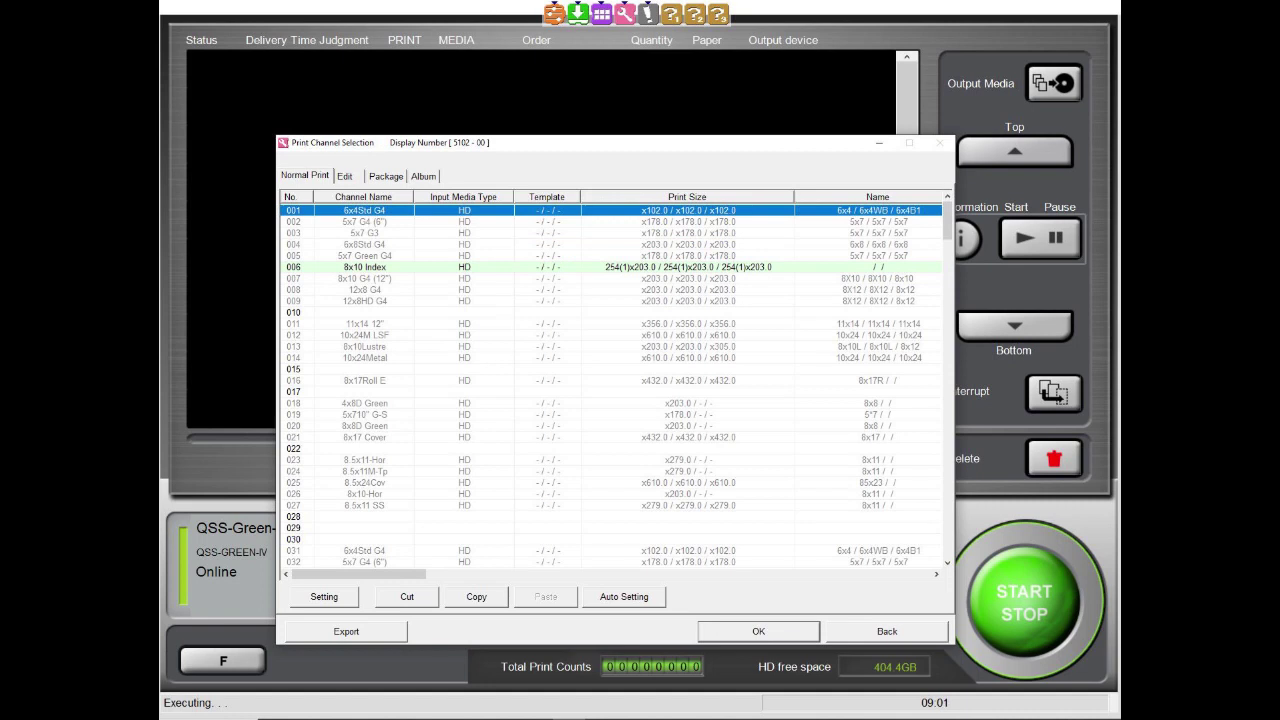
key(Return)
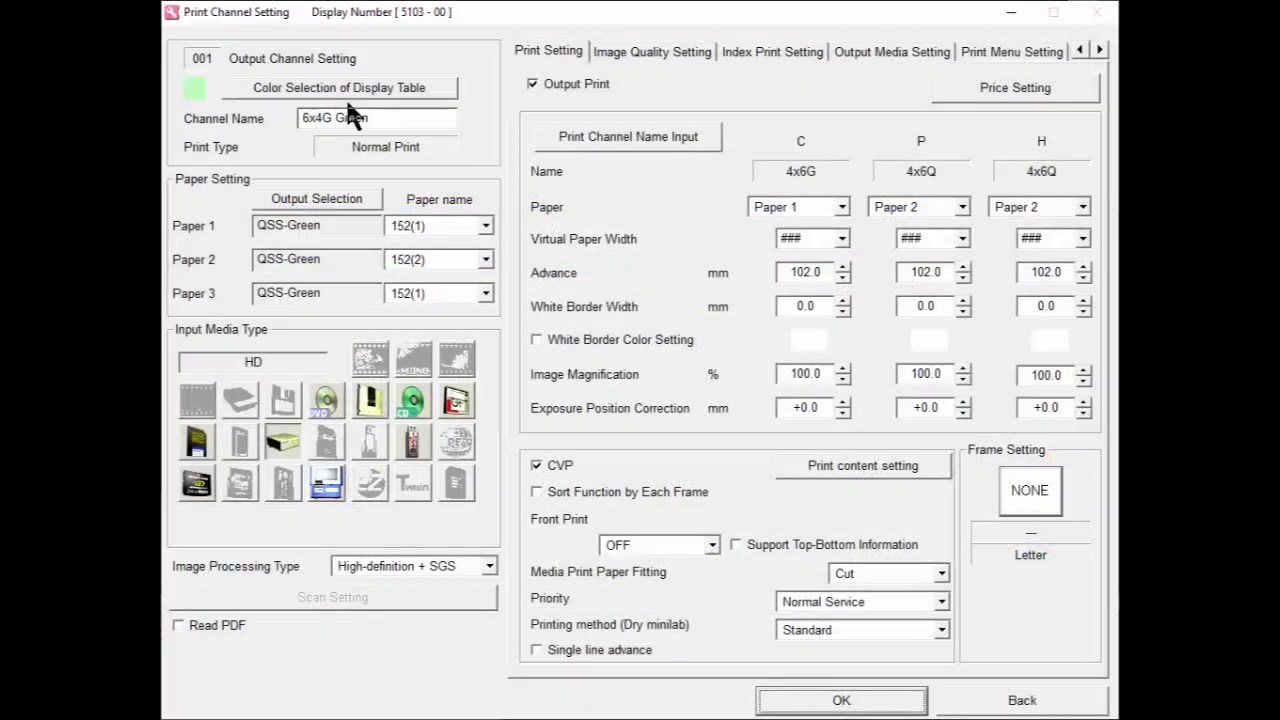
Select the Photobook-2 pricing sheet, enable pricing sheet output, and keep Paper 1.
click(1100, 50)
click(1100, 50)
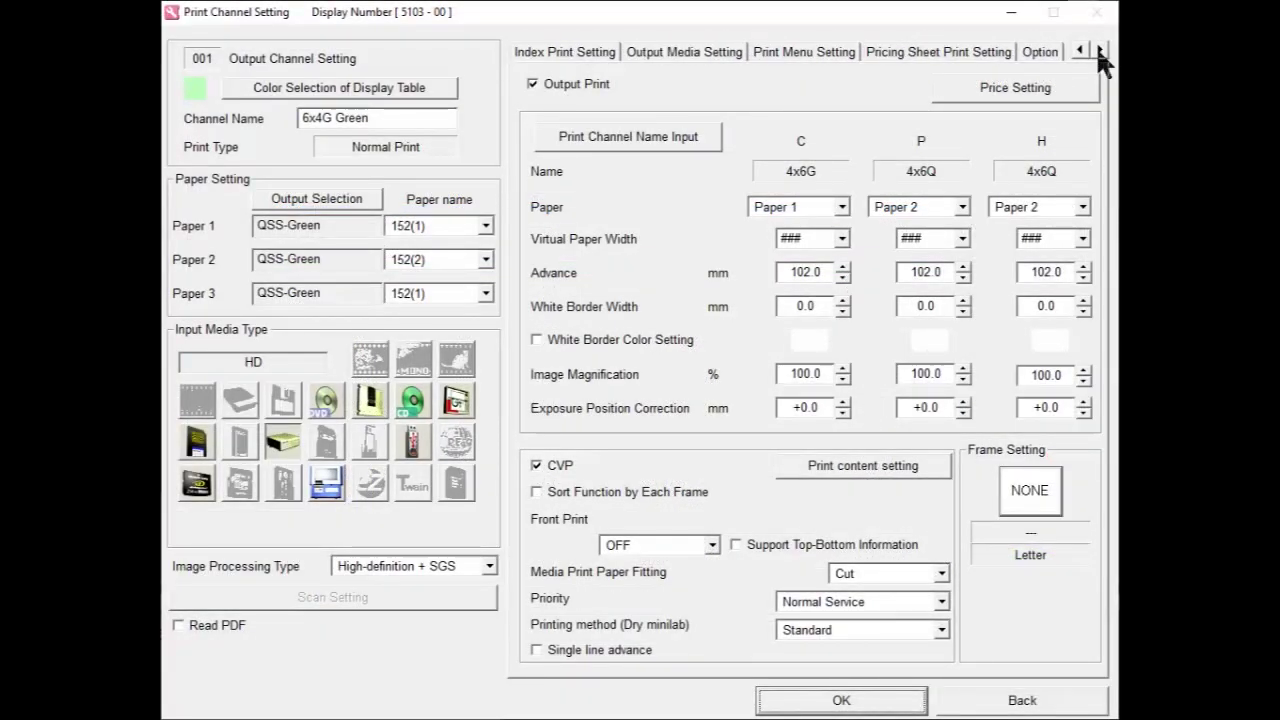
click(918, 56)
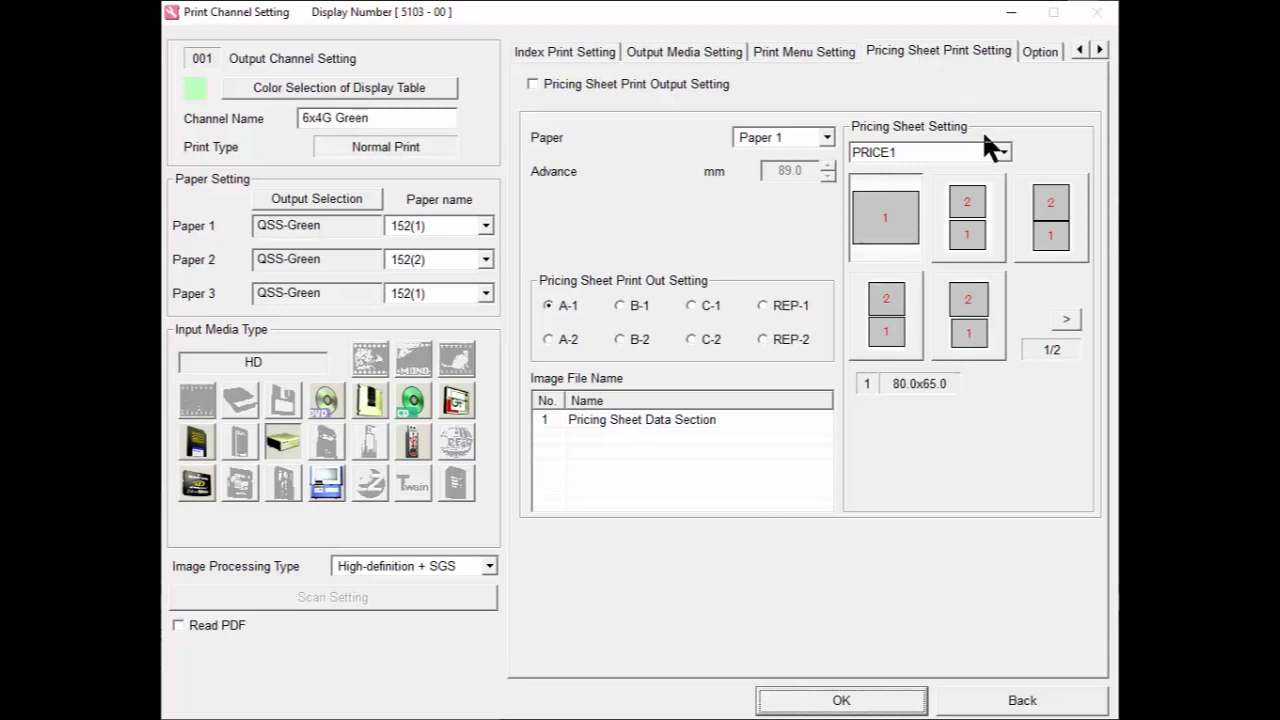
click(1004, 151)
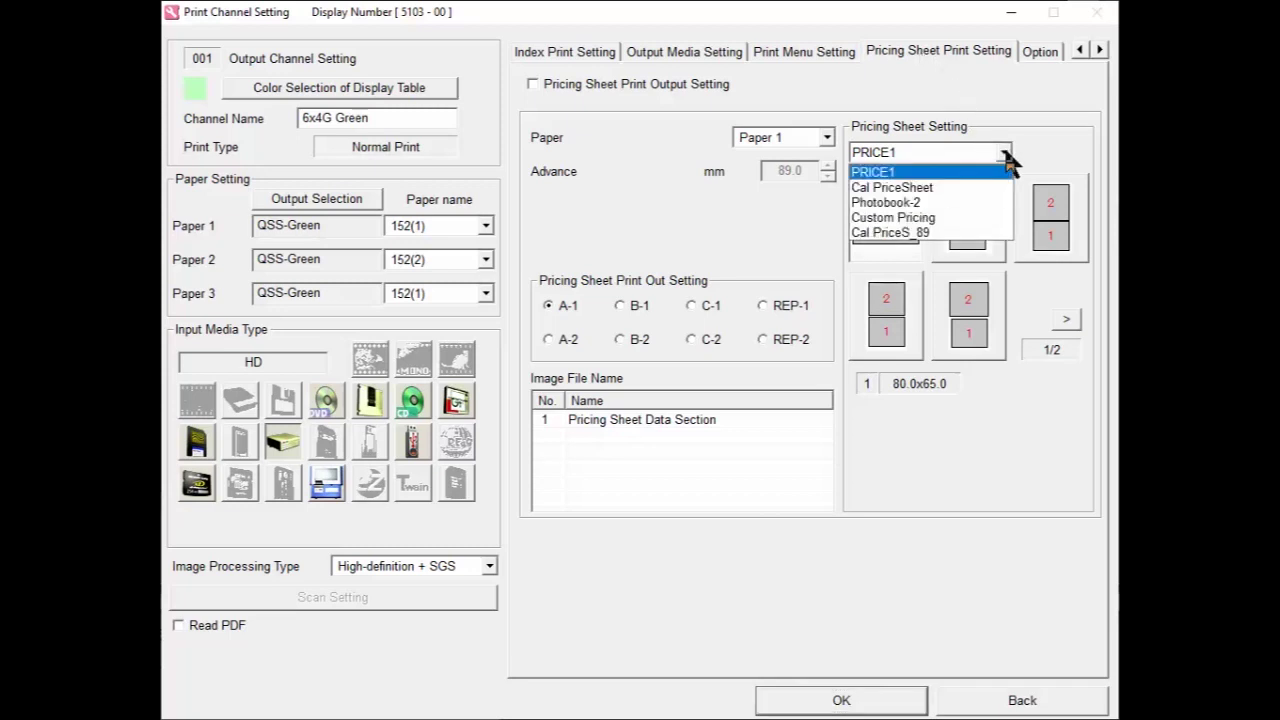
click(921, 203)
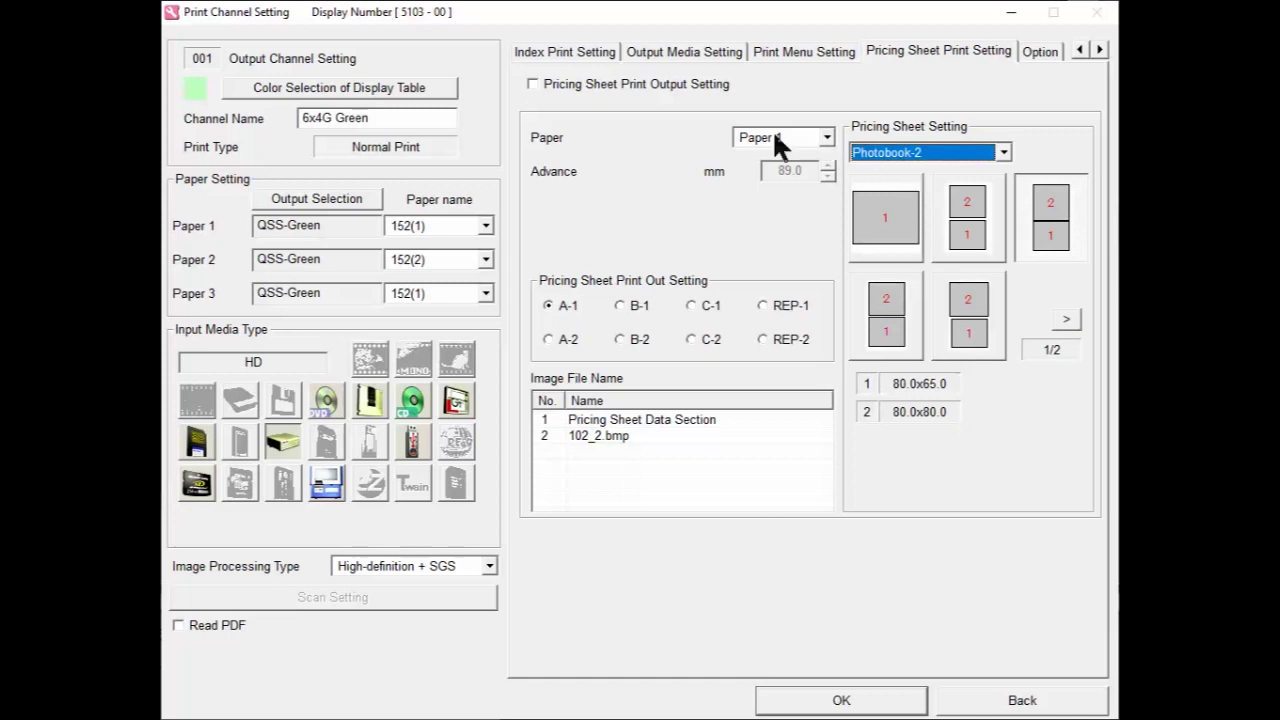
click(531, 82)
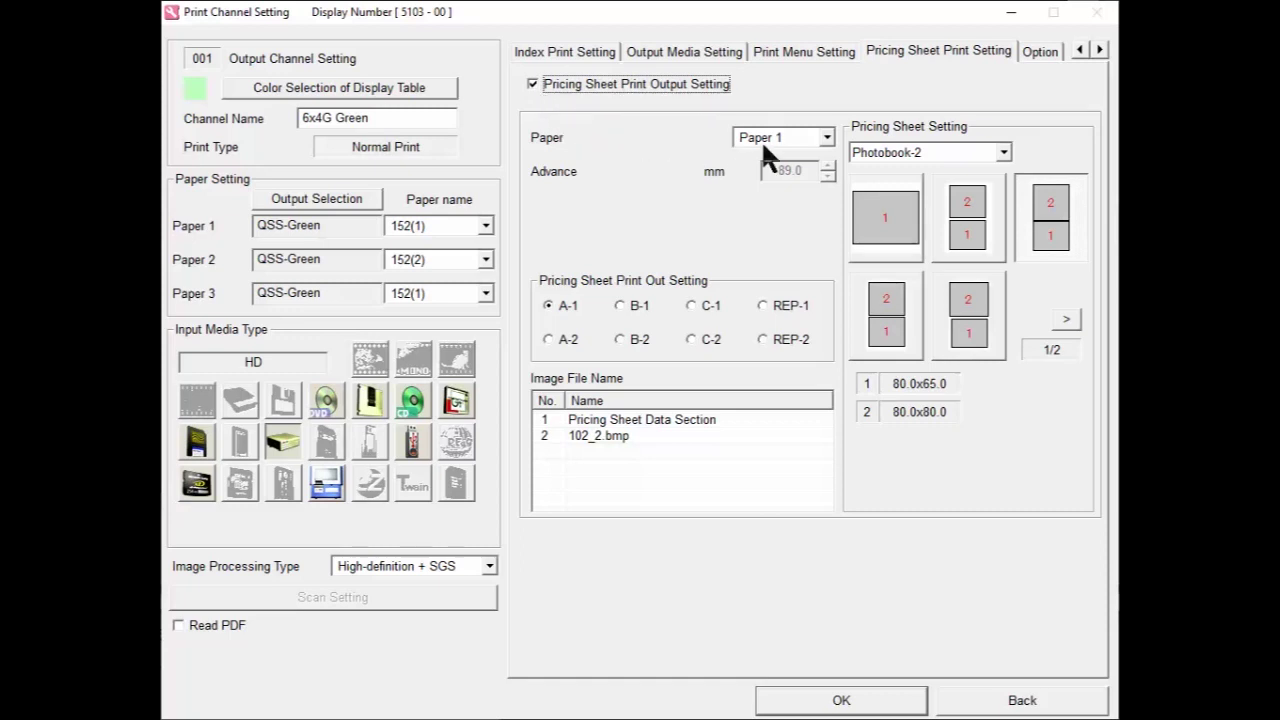
click(826, 137)
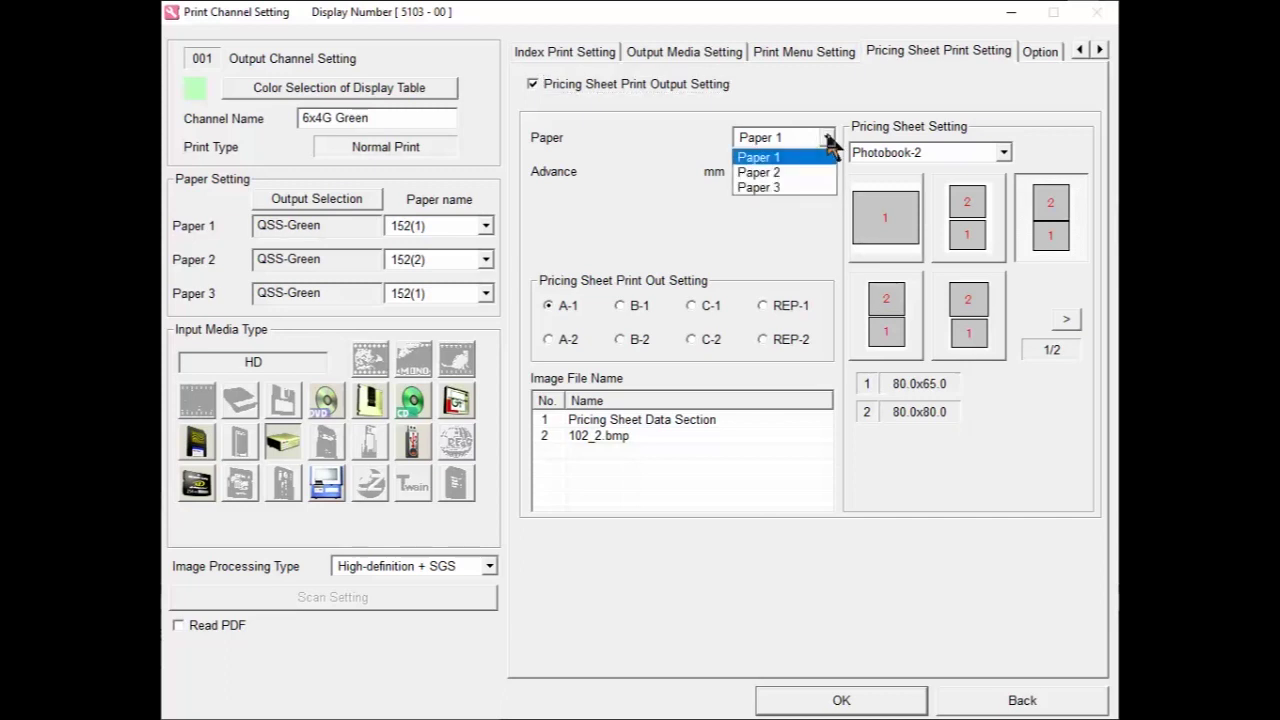
click(828, 140)
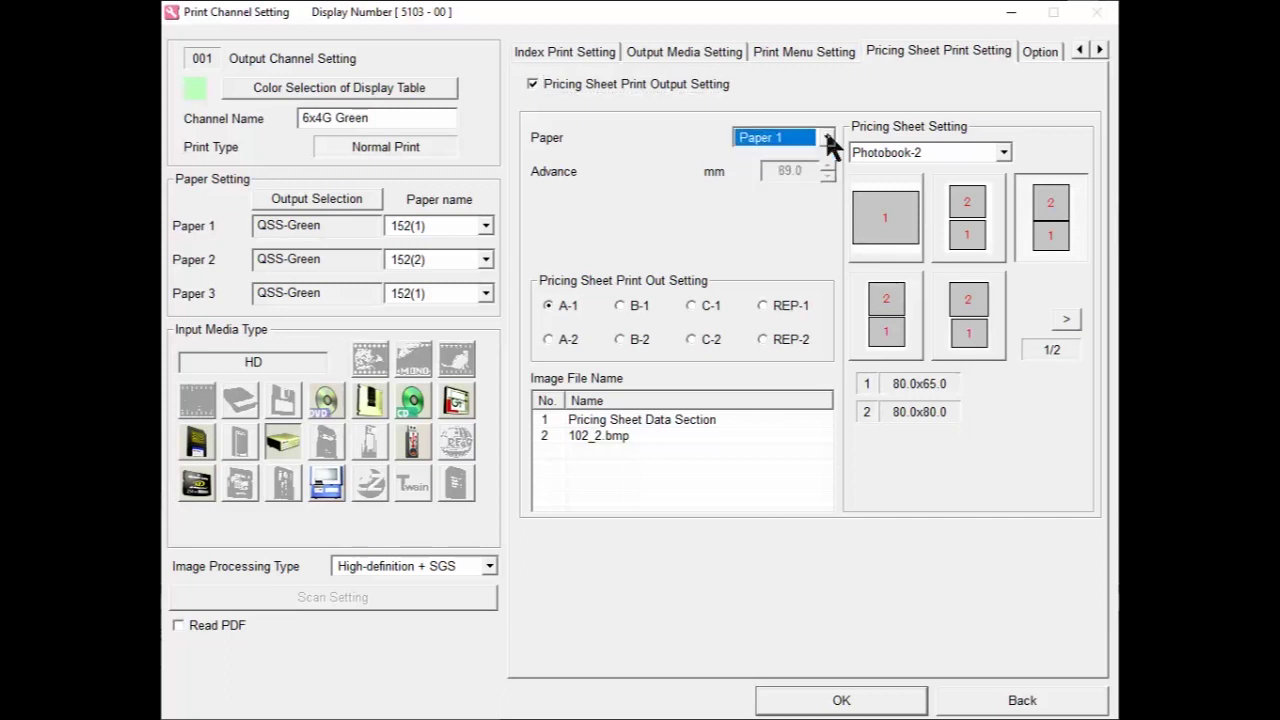
Save channel 001's pricing sheet settings and go back to the main controller screen.
click(880, 705)
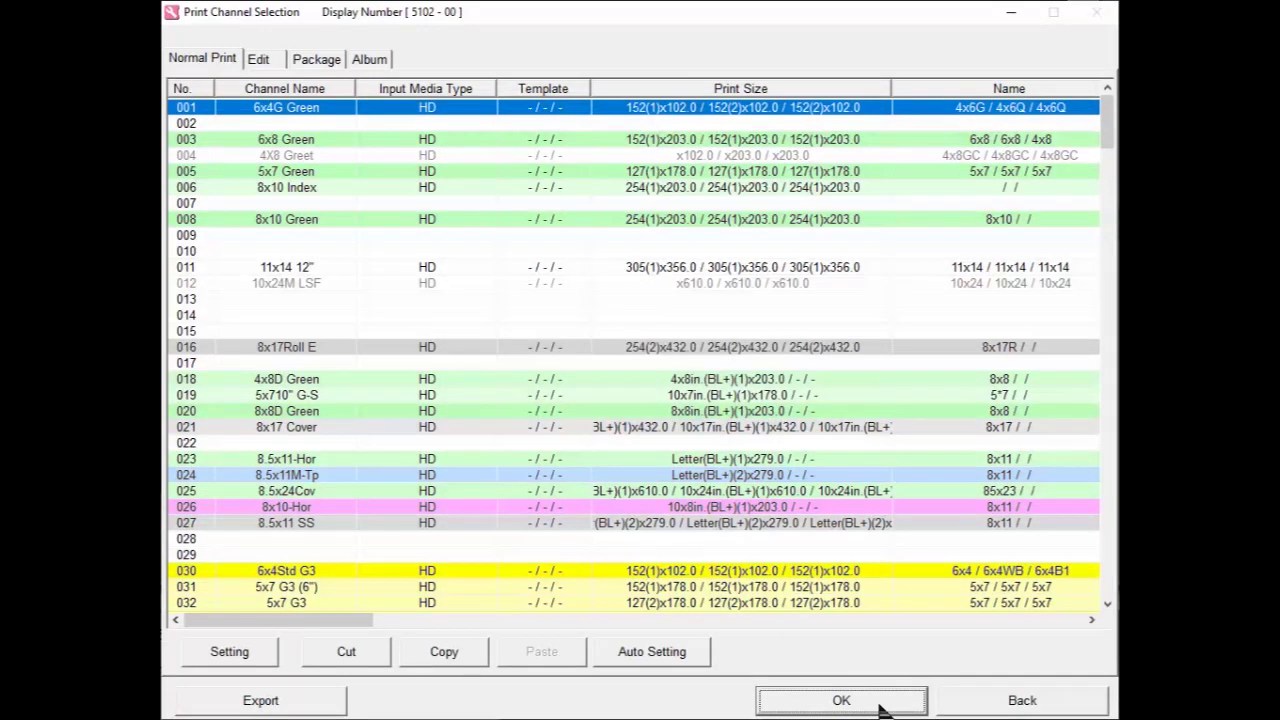
click(950, 707)
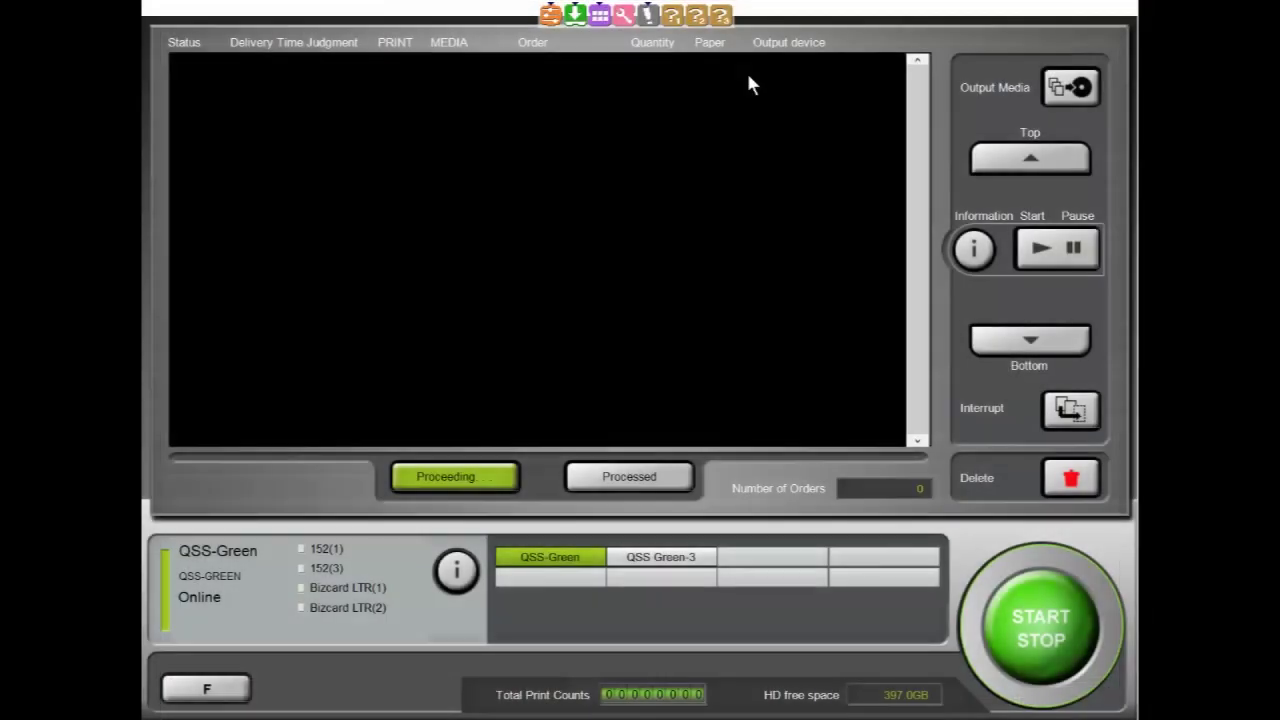
Open the EZ Controller help, centre its window, and expand the Operator's Manual contents.
click(723, 22)
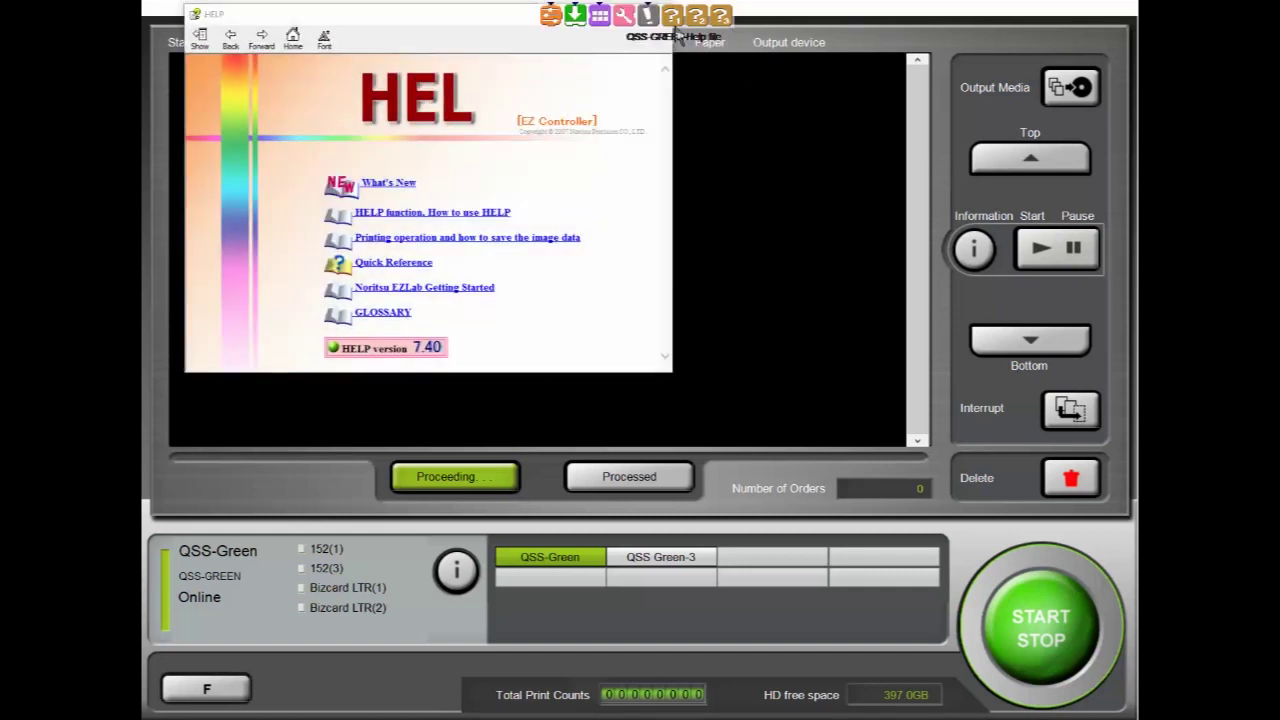
drag(471, 14, 652, 120)
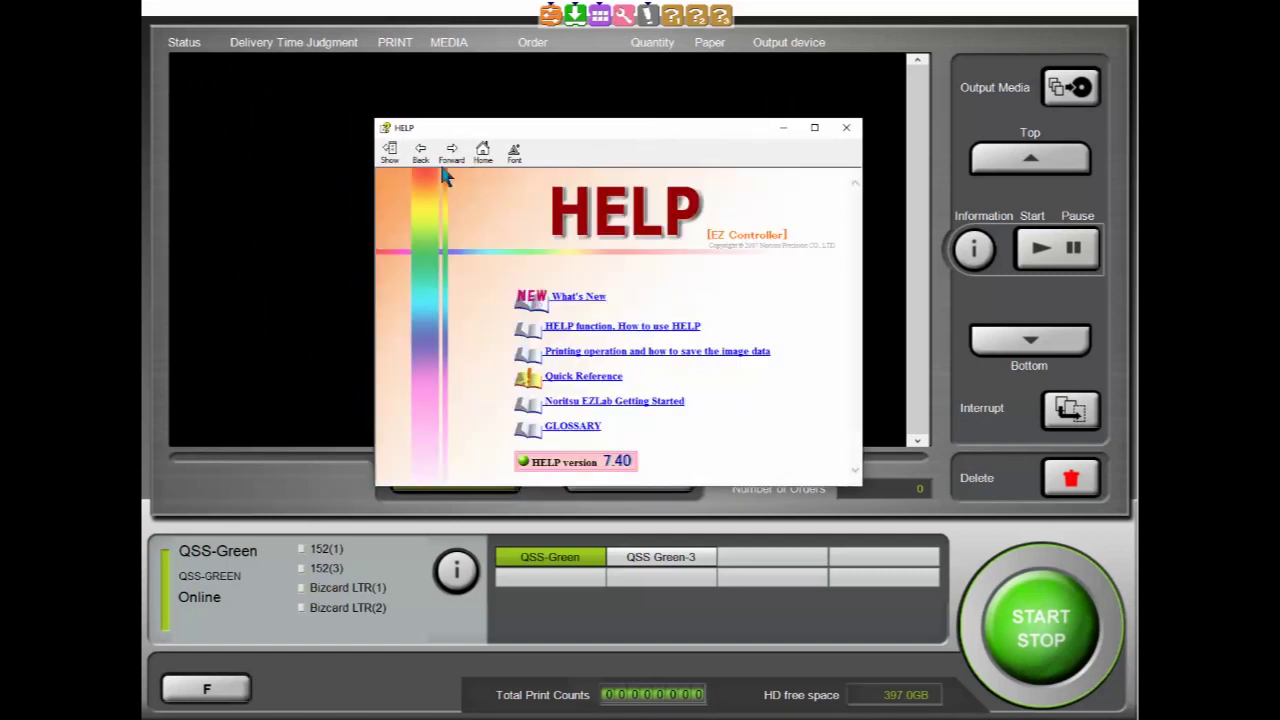
click(384, 148)
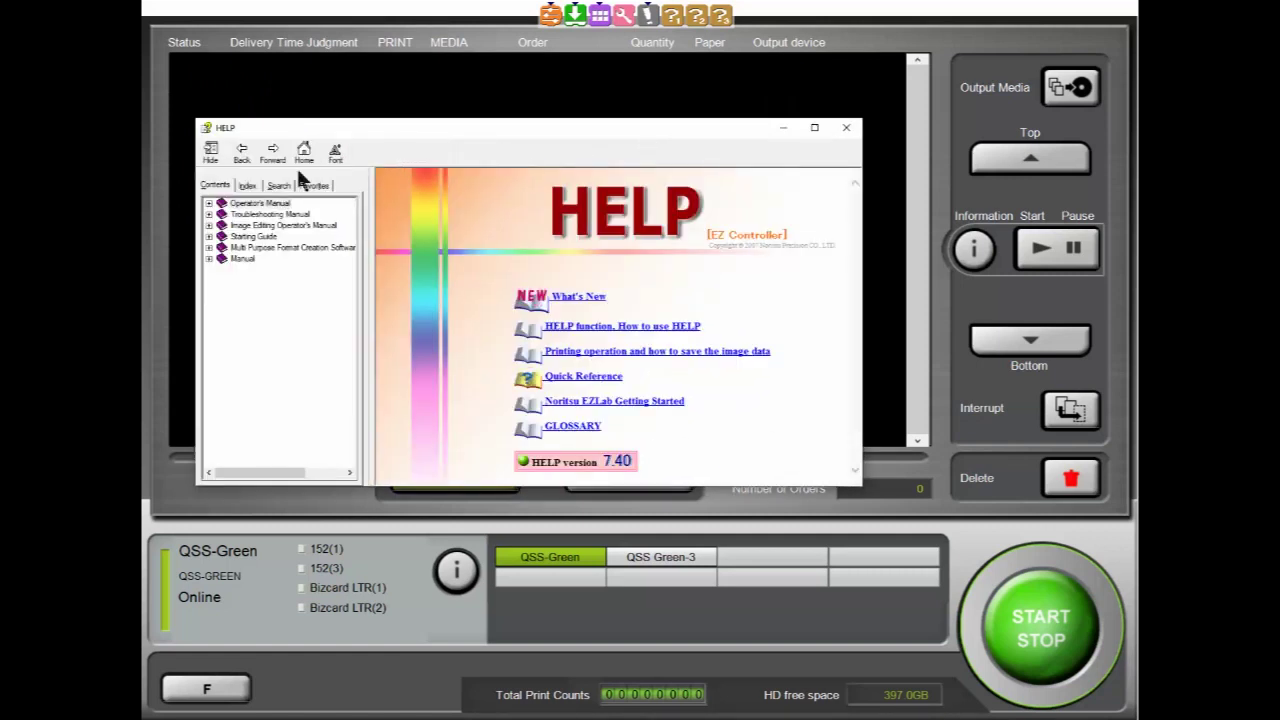
click(207, 204)
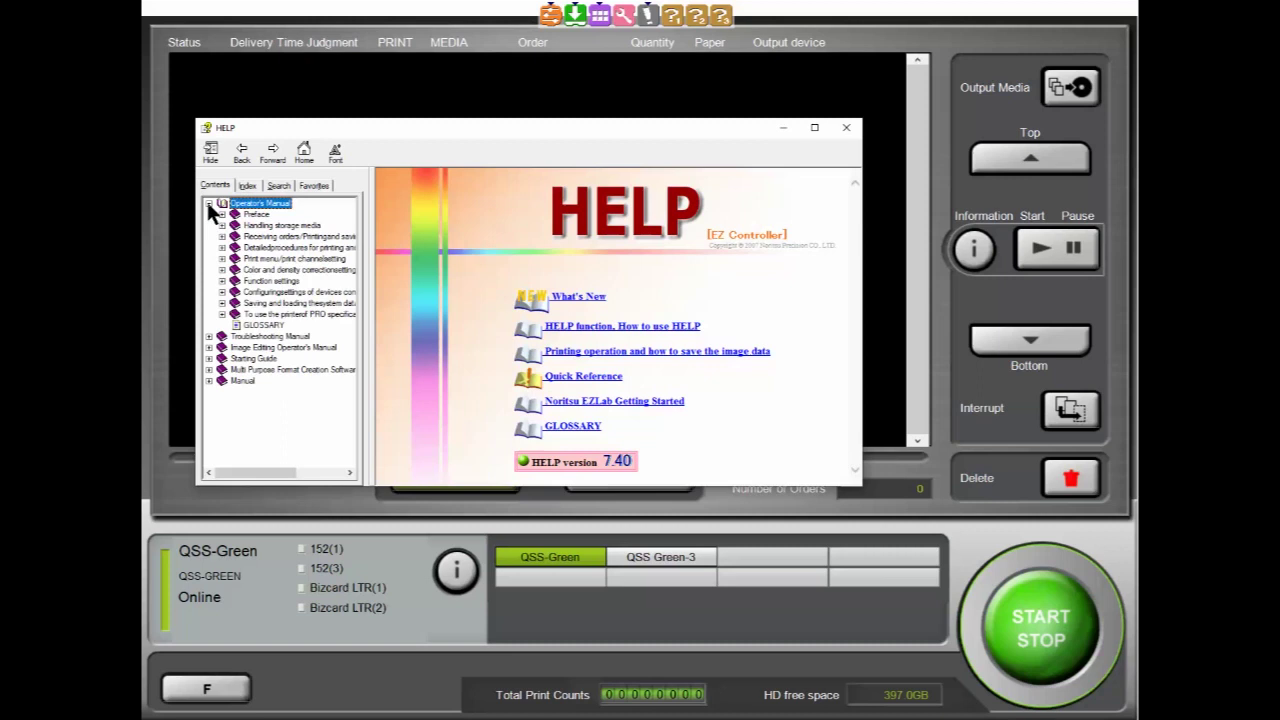
Search the help index for 'price' and open the Setting Price topic under Price settings.
click(247, 186)
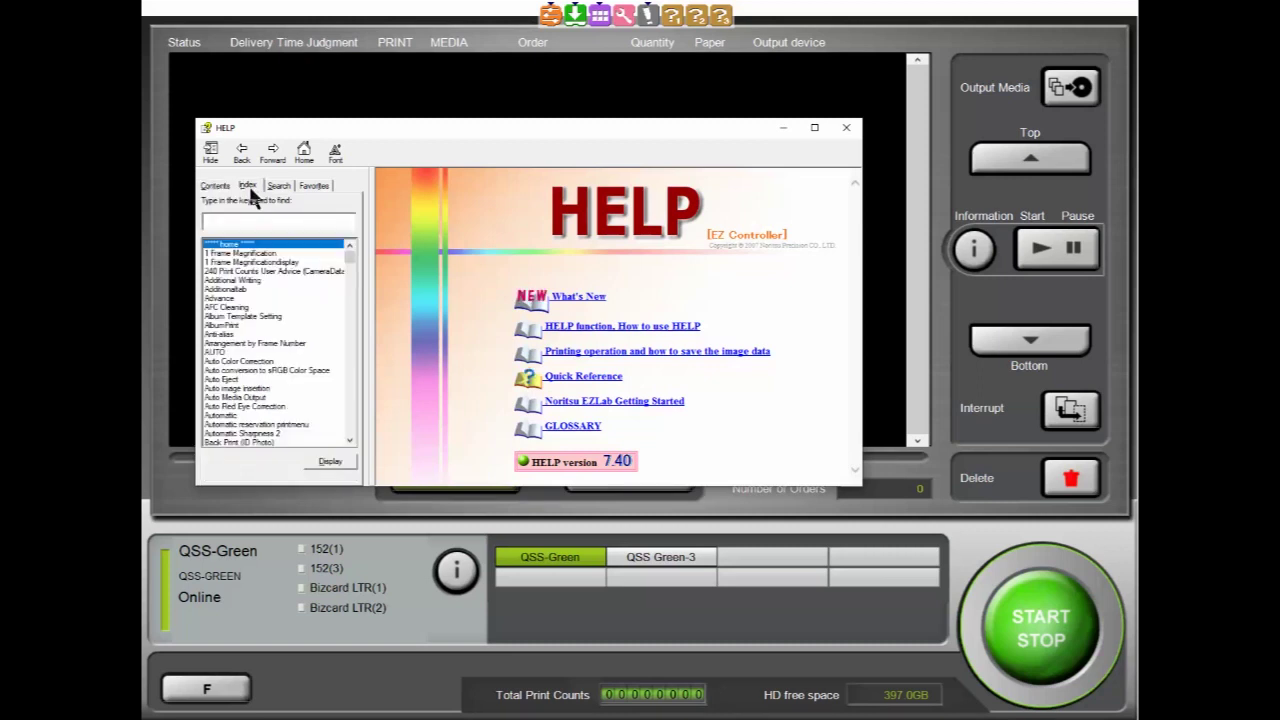
text(pr)
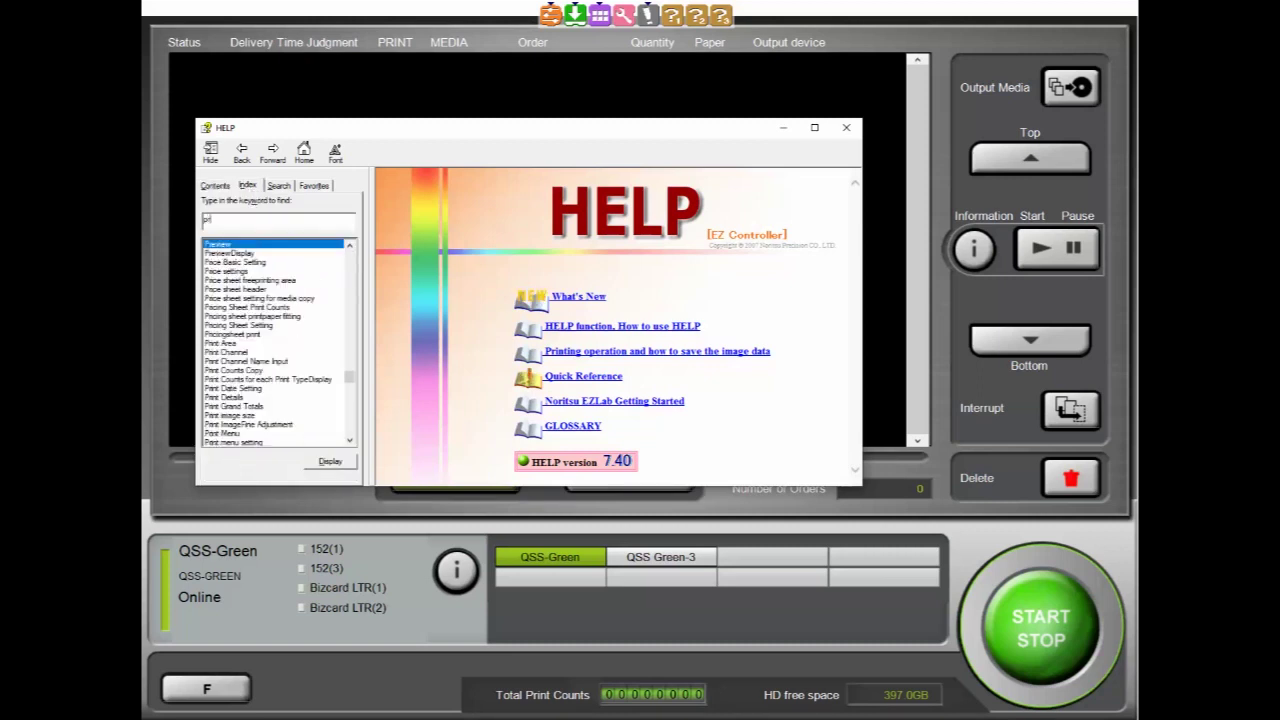
text(ice)
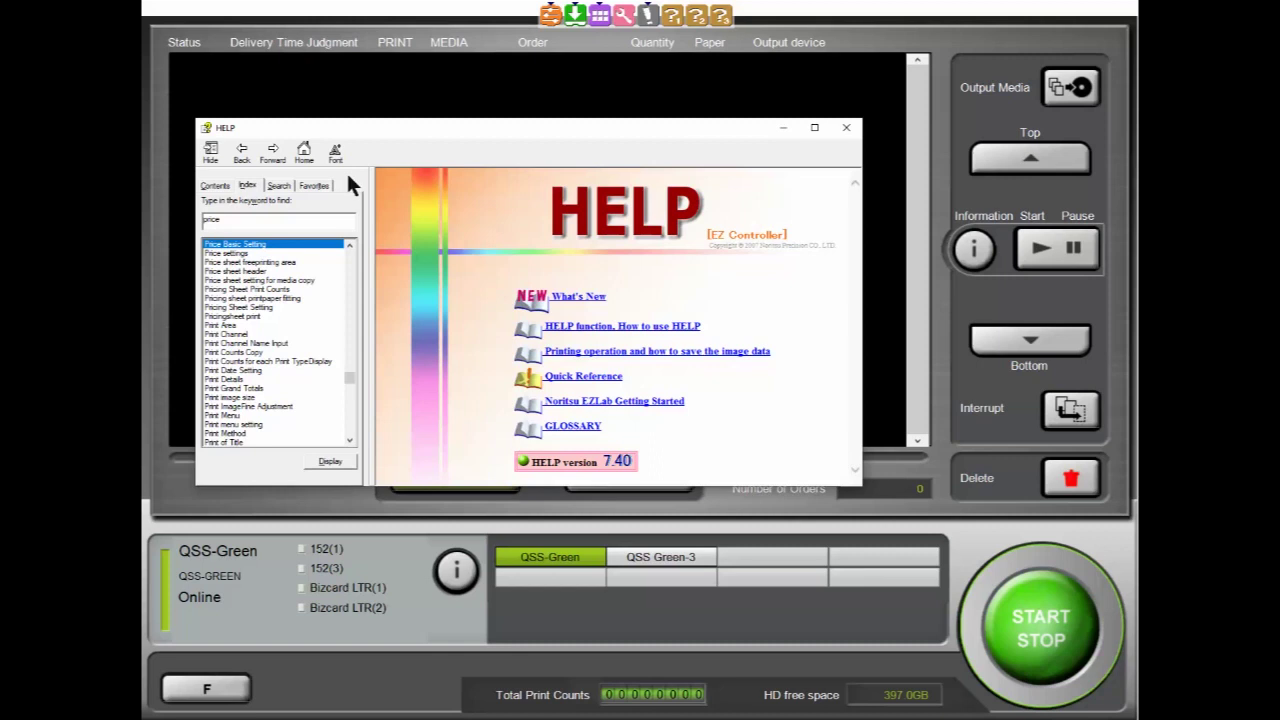
click(240, 254)
double_click(240, 254)
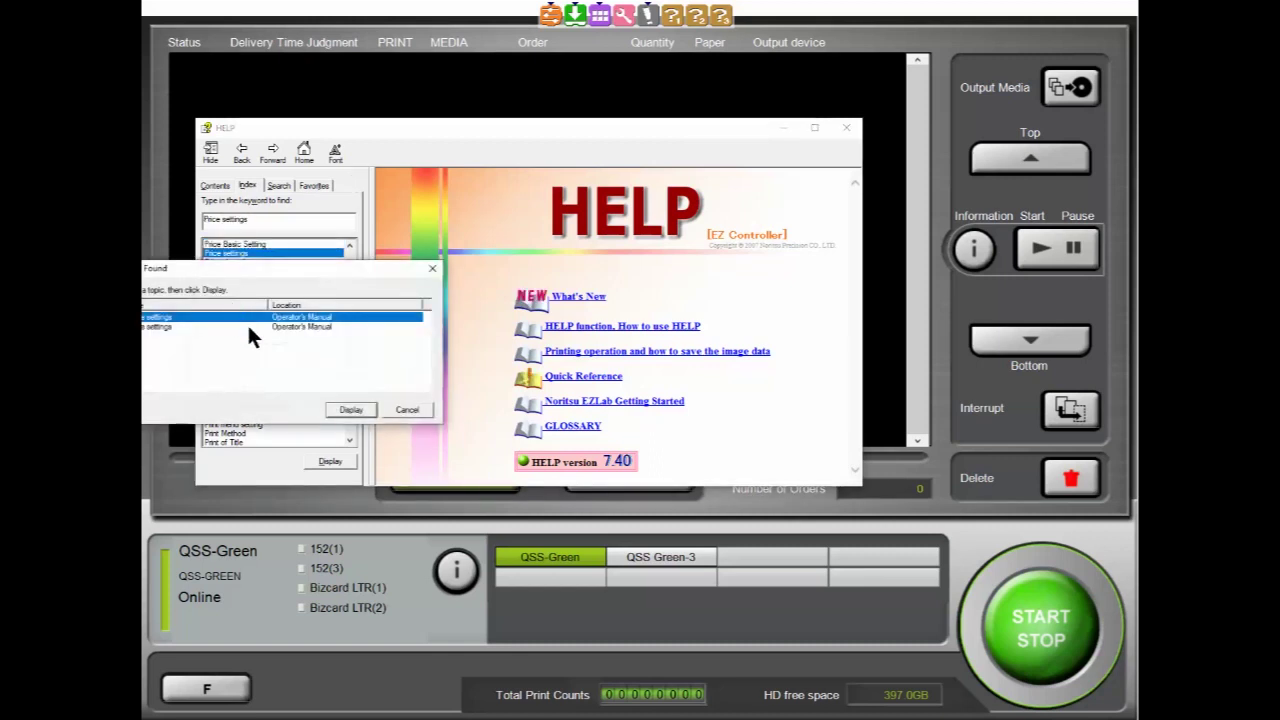
double_click(290, 326)
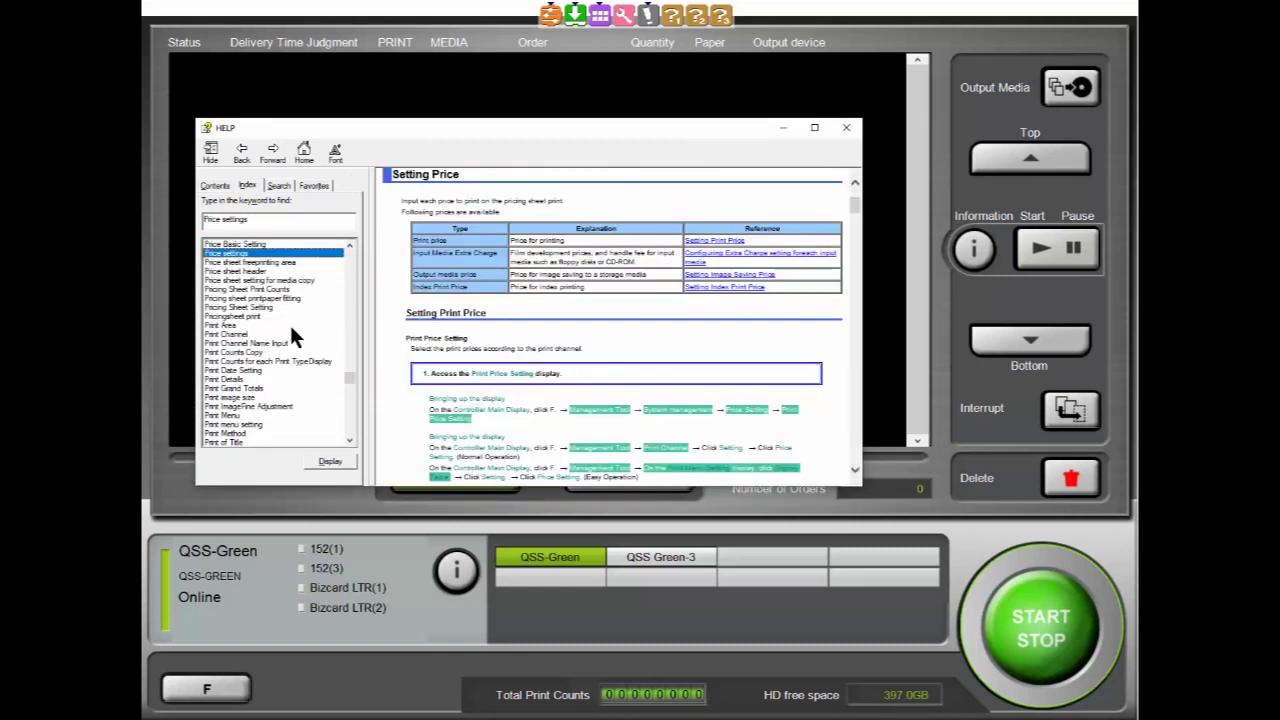